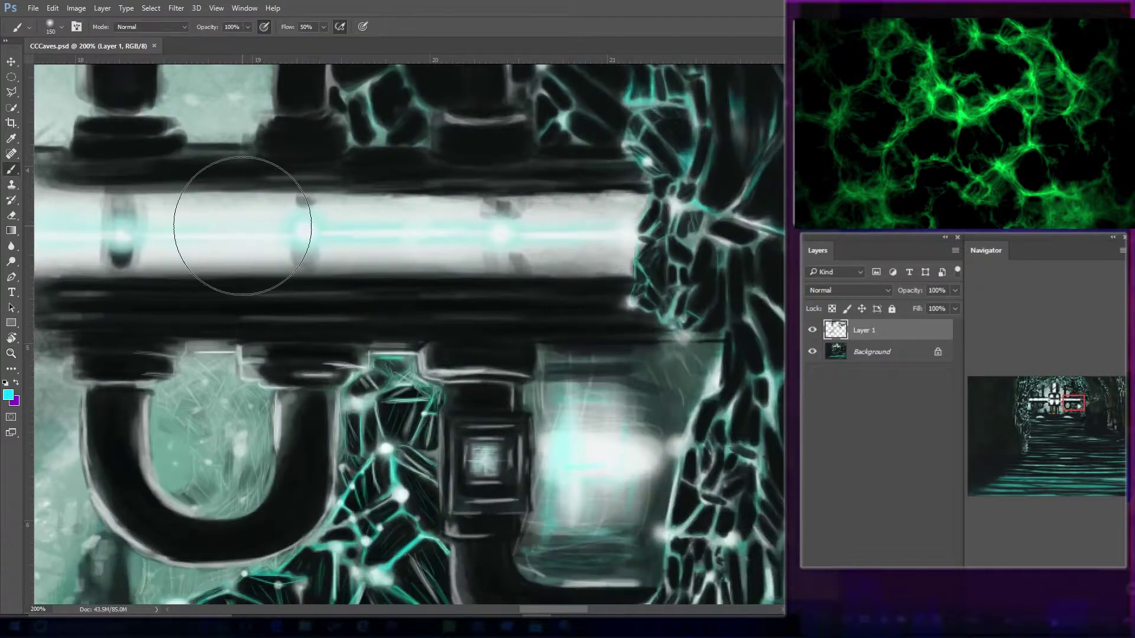
# Paint fine strands over the upper part of the glowing panel beside the square valve, using colours sampled from the artwork.
pyautogui.keyDown('alt'); pyautogui.click(551, 390); pyautogui.keyUp('alt')
pyautogui.moveTo(551, 390)
pyautogui.mouseDown()
pyautogui.moveTo(595, 362)
pyautogui.moveTo(547, 353)
pyautogui.mouseUp()
pyautogui.press('[')
pyautogui.press('[')
pyautogui.press('[')
pyautogui.press('[')
pyautogui.keyDown('alt'); pyautogui.click(556, 371); pyautogui.keyUp('alt')
pyautogui.press(']')
pyautogui.press(']')
pyautogui.press(']')
pyautogui.press(']')
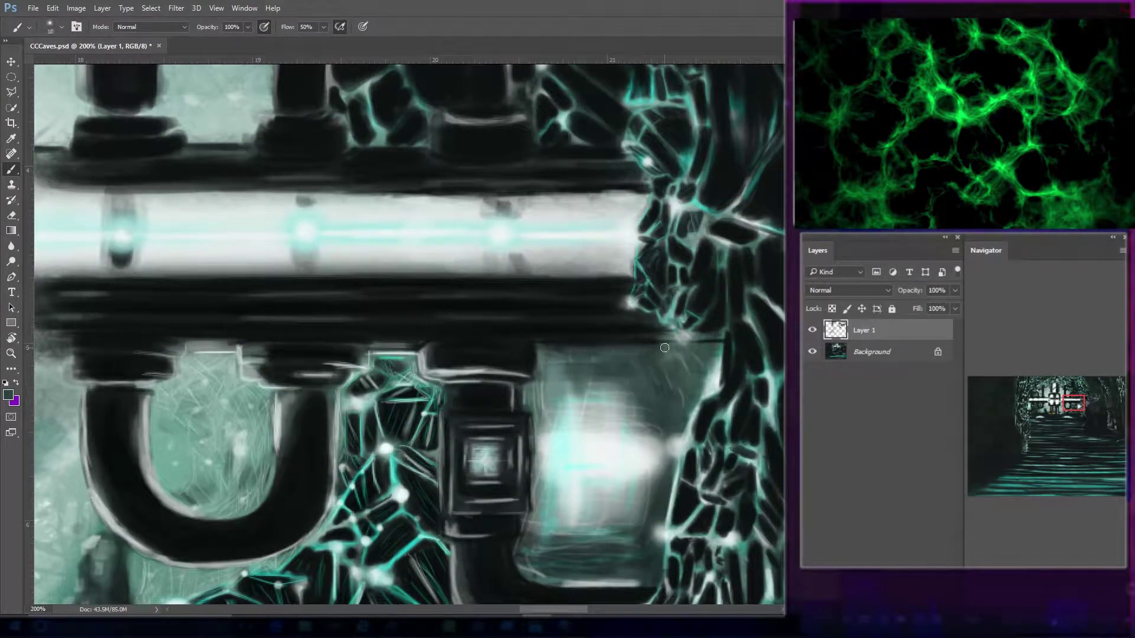
pyautogui.press(']')
pyautogui.press(']')
pyautogui.moveTo(526, 376); pyautogui.dragTo(426, 374)
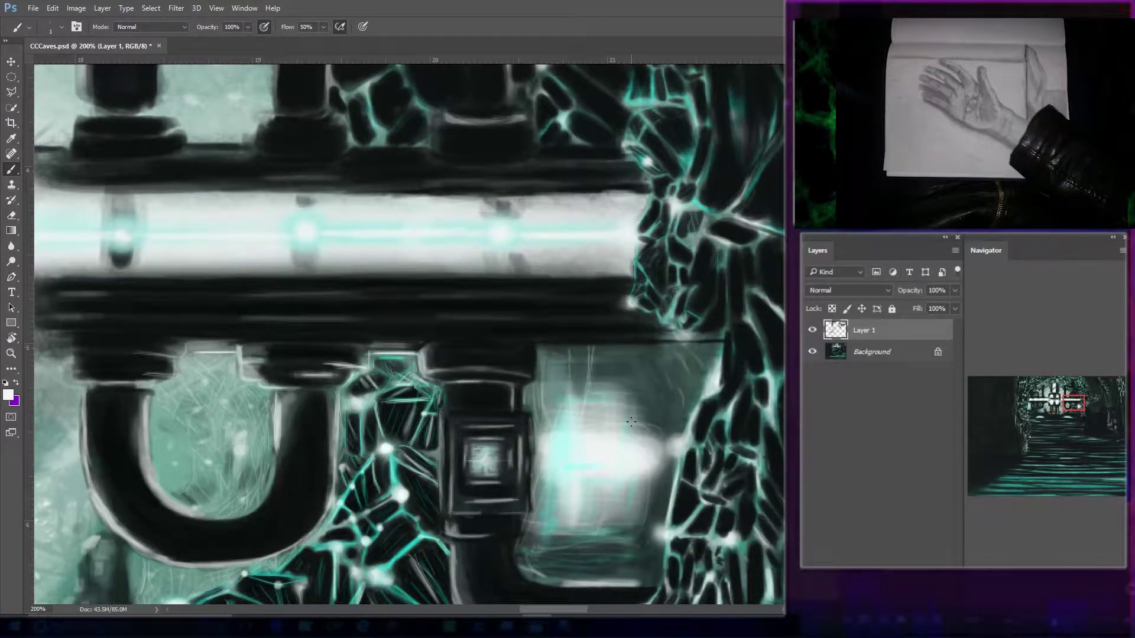
# Smooth the dark casing bands below and above the glowing horizontal tube with black brush strokes.
pyautogui.moveTo(413, 309); pyautogui.dragTo(173, 301)
pyautogui.press('[')
pyautogui.press('[')
pyautogui.press('[')
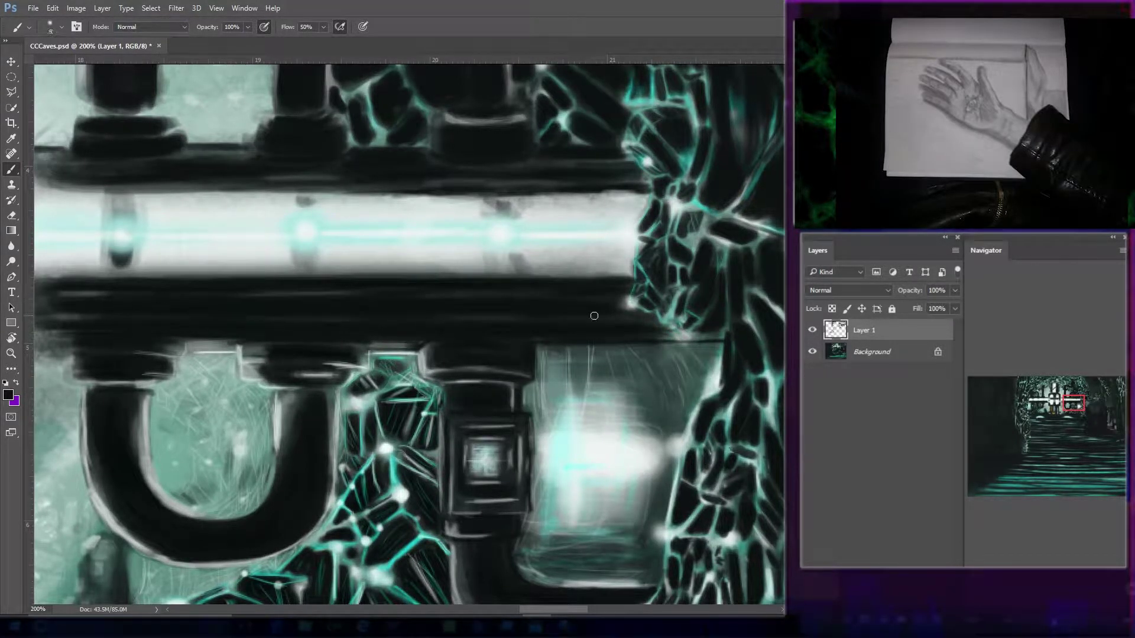
pyautogui.moveTo(644, 191)
pyautogui.mouseDown()
pyautogui.moveTo(190, 170)
pyautogui.moveTo(129, 187)
pyautogui.mouseUp()
pyautogui.press(']')
pyautogui.press(']')
pyautogui.moveTo(632, 158); pyautogui.dragTo(553, 154)
# Fill in the black rock cells of the veined wall beside the glowing panel.
pyautogui.moveTo(731, 488); pyautogui.dragTo(742, 475)
pyautogui.moveTo(754, 482); pyautogui.dragTo(755, 508)
pyautogui.moveTo(749, 421)
pyautogui.mouseDown()
pyautogui.moveTo(734, 403)
pyautogui.moveTo(561, 405)
pyautogui.mouseUp()
pyautogui.press('[')
pyautogui.press('[')
pyautogui.press('[')
pyautogui.rightClick(594, 418)
pyautogui.click(548, 512)
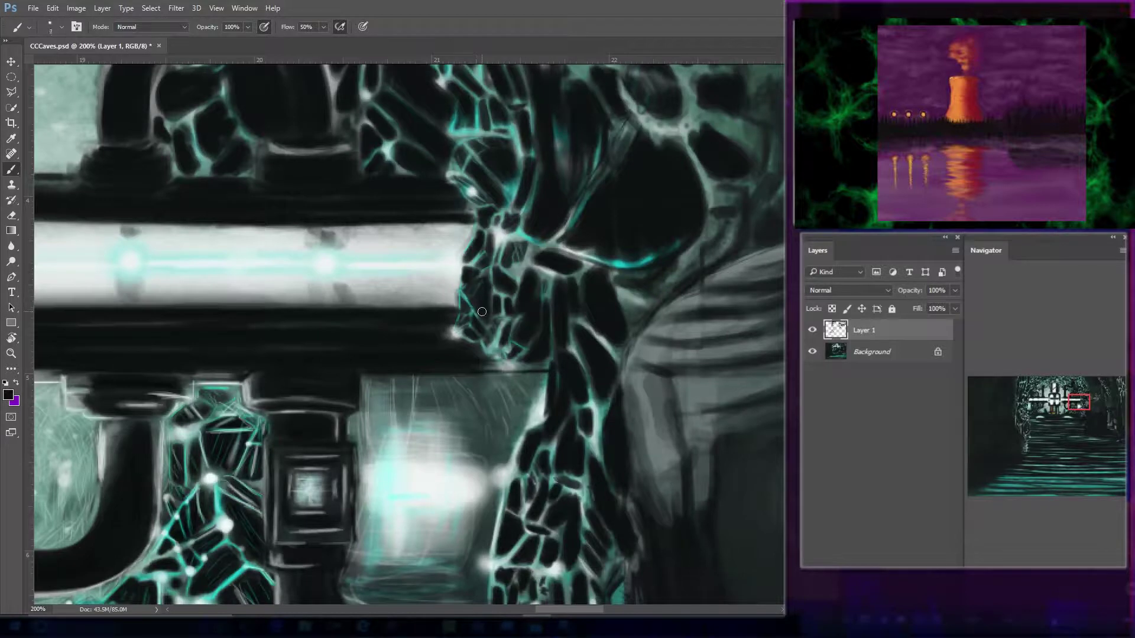
# Paint solid black into the rock cells above the tube's rocky end and over the arched pipe.
pyautogui.scroll(5, 491, 296)
pyautogui.press(']')
pyautogui.press(']')
pyautogui.press(']')
pyautogui.press(']')
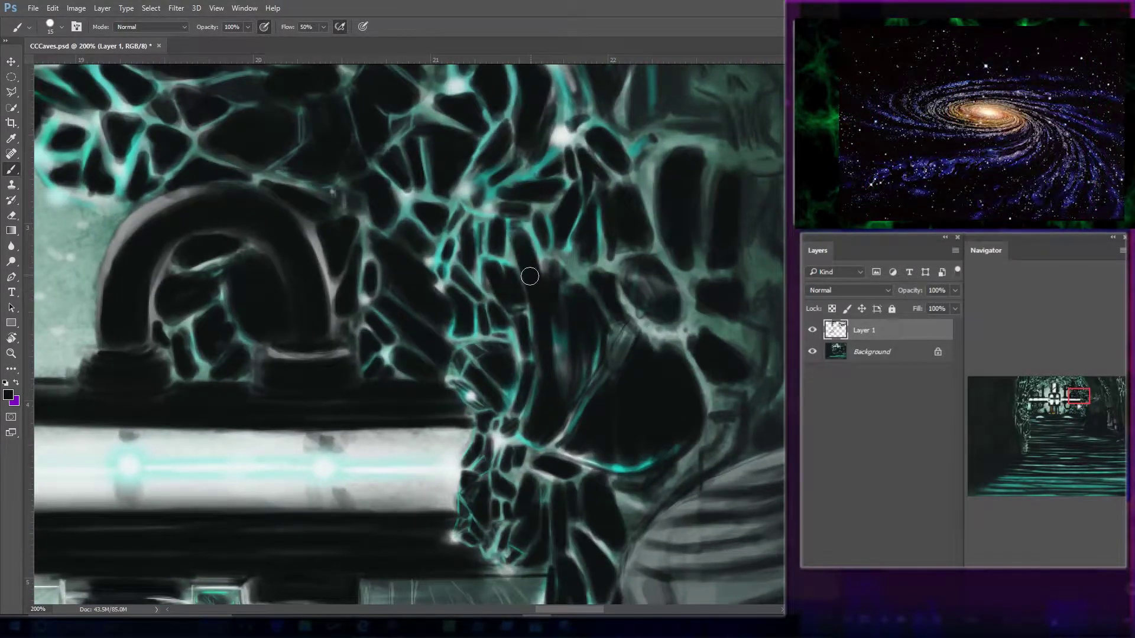
pyautogui.moveTo(562, 349); pyautogui.dragTo(564, 391)
pyautogui.press('[')
pyautogui.moveTo(661, 304); pyautogui.dragTo(630, 274)
pyautogui.moveTo(439, 323); pyautogui.dragTo(423, 316)
pyautogui.moveTo(367, 233)
pyautogui.mouseDown()
pyautogui.moveTo(346, 339)
pyautogui.moveTo(225, 232)
pyautogui.moveTo(150, 332)
pyautogui.mouseUp()
# Add thin highlights in sampled tones along the arched pipe's flanges and the casing edge above the glowing tube.
pyautogui.keyDown('alt'); pyautogui.click(270, 352); pyautogui.keyUp('alt')
pyautogui.press('[')
pyautogui.press('[')
pyautogui.press('[')
pyautogui.moveTo(124, 366)
pyautogui.mouseDown()
pyautogui.moveTo(153, 364)
pyautogui.moveTo(117, 368)
pyautogui.mouseUp()
pyautogui.moveTo(117, 424); pyautogui.dragTo(425, 421)
pyautogui.moveTo(341, 422); pyautogui.dragTo(471, 423)
pyautogui.keyDown('alt'); pyautogui.click(437, 378); pyautogui.keyUp('alt')
pyautogui.moveTo(194, 368); pyautogui.dragTo(192, 356)
pyautogui.moveTo(231, 374); pyautogui.dragTo(243, 377)
# Darken more rock cells in the veined wall around the tube's rocky end with a small brush.
pyautogui.moveTo(478, 183); pyautogui.dragTo(449, 230)
pyautogui.moveTo(481, 226); pyautogui.dragTo(482, 253)
pyautogui.press(']')
pyautogui.press(']')
pyautogui.moveTo(668, 251); pyautogui.dragTo(677, 268)
pyautogui.moveTo(540, 504); pyautogui.dragTo(542, 519)
pyautogui.moveTo(496, 523); pyautogui.dragTo(487, 552)
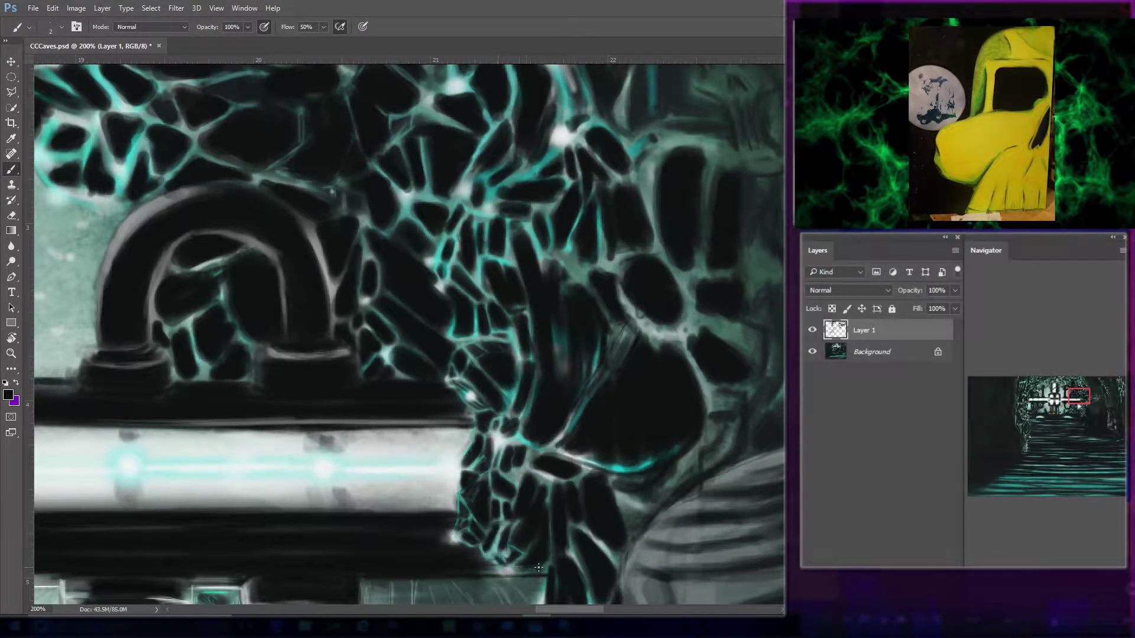
# Rotate the canvas view to 90° and paint fine light texture around the glowing node nearest the tube's rocky end.
pyautogui.press('r')
pyautogui.moveTo(684, 145); pyautogui.dragTo(598, 609)
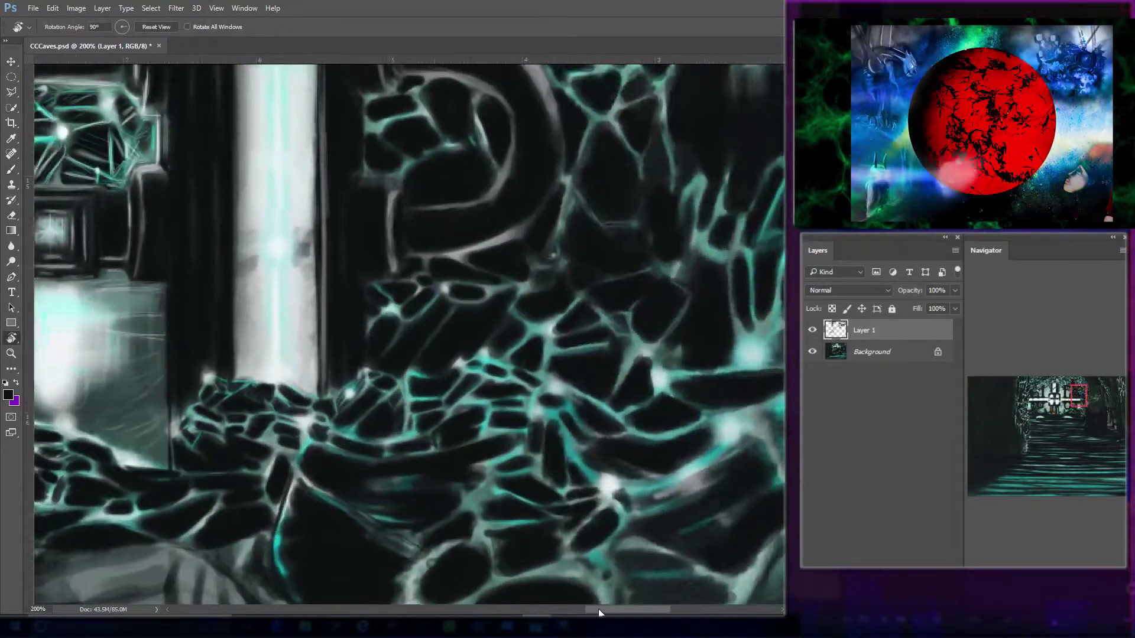
pyautogui.press('z')
pyautogui.click(500, 404)
pyautogui.scroll(2, 500, 403)
pyautogui.press('s')
pyautogui.press('b')
pyautogui.keyDown('alt'); pyautogui.click(418, 298); pyautogui.keyUp('alt')
pyautogui.keyDown('alt'); pyautogui.click(348, 331); pyautogui.keyUp('alt')
pyautogui.moveTo(351, 292)
pyautogui.mouseDown()
pyautogui.moveTo(330, 351)
pyautogui.moveTo(334, 322)
pyautogui.mouseUp()
pyautogui.moveTo(412, 322); pyautogui.dragTo(435, 329)
pyautogui.keyDown('alt'); pyautogui.click(418, 259); pyautogui.keyUp('alt')
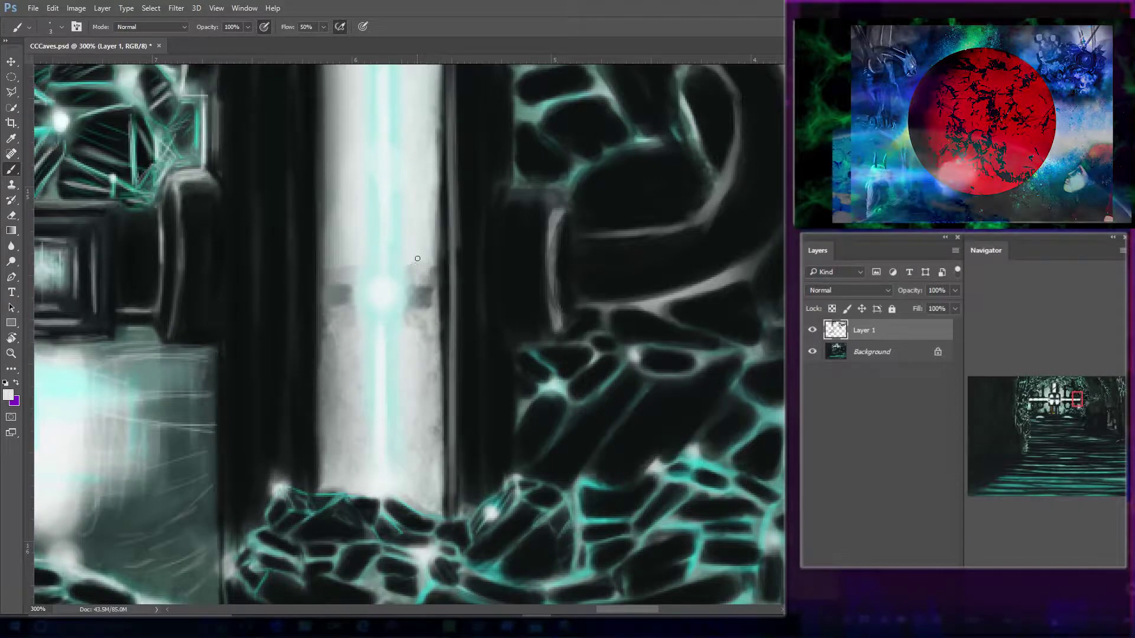
pyautogui.moveTo(416, 261); pyautogui.dragTo(409, 280)
pyautogui.press('[')
pyautogui.press('[')
pyautogui.moveTo(333, 286); pyautogui.dragTo(336, 302)
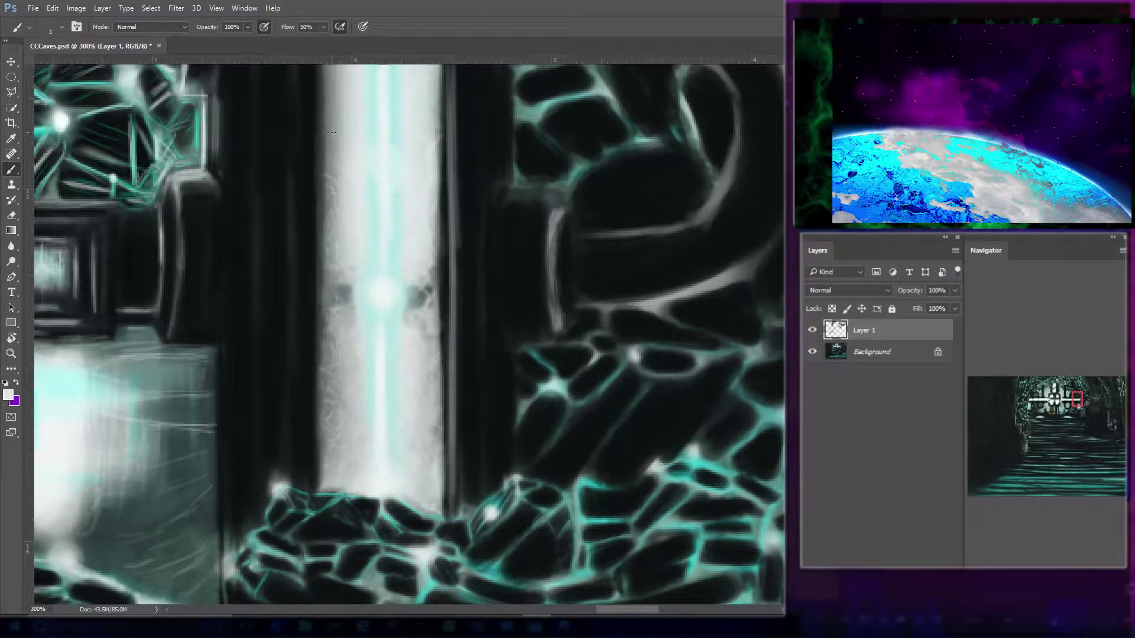
# Continue the fine pale scratches along the glowing tube, around its other nodes and over the frayed casing ends.
pyautogui.scroll(6, 346, 278)
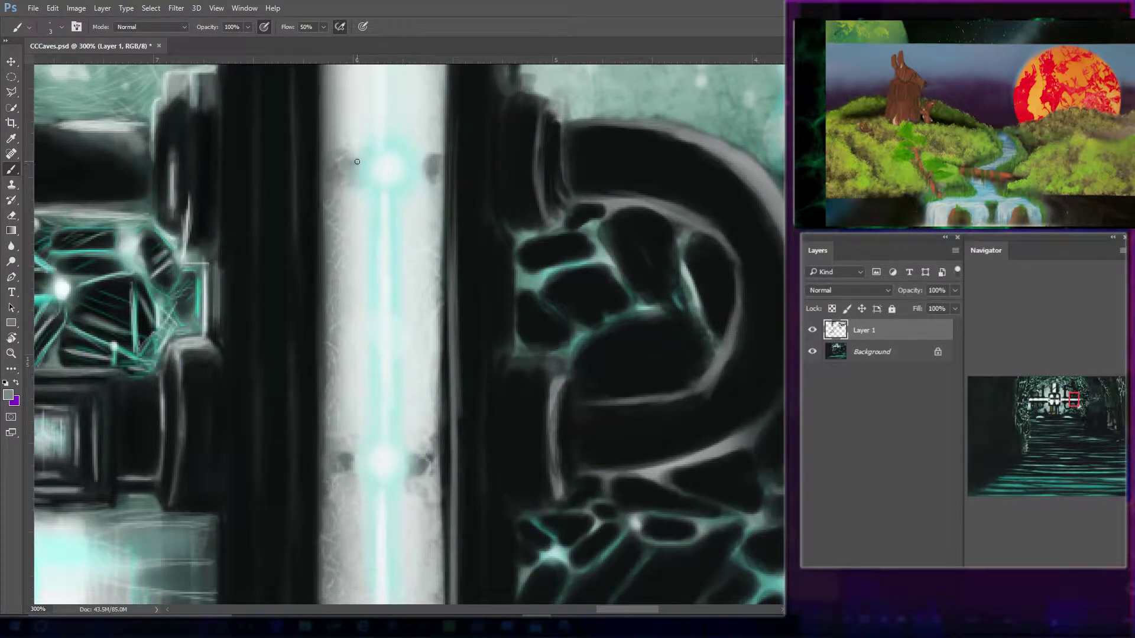
pyautogui.scroll(7, 427, 129)
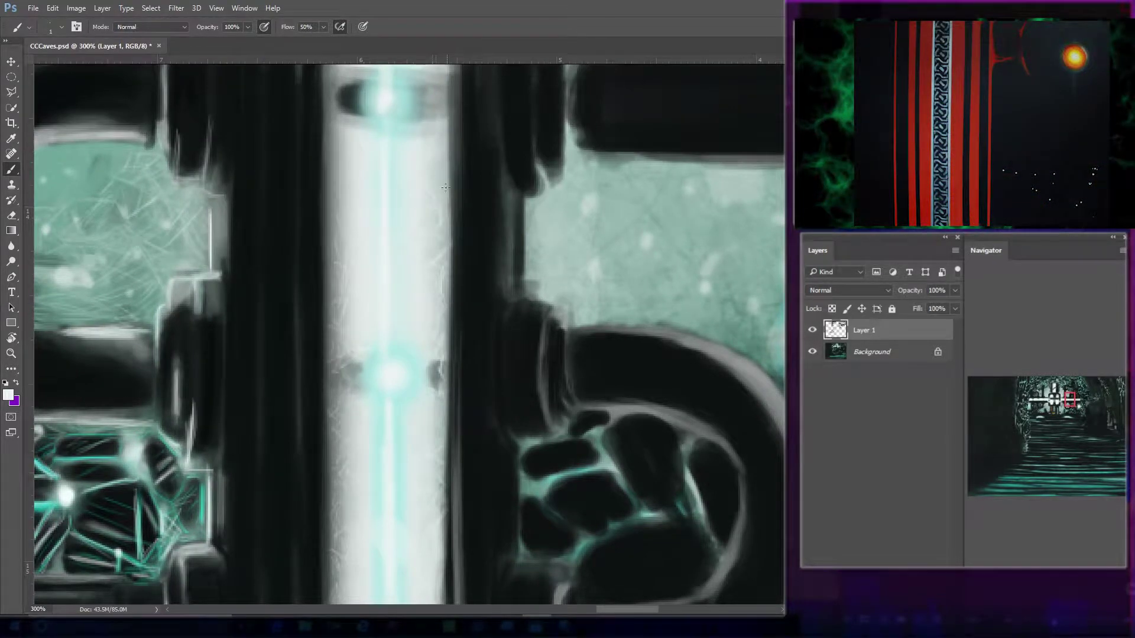
pyautogui.scroll(5, 409, 266)
pyautogui.moveTo(349, 257); pyautogui.dragTo(356, 339)
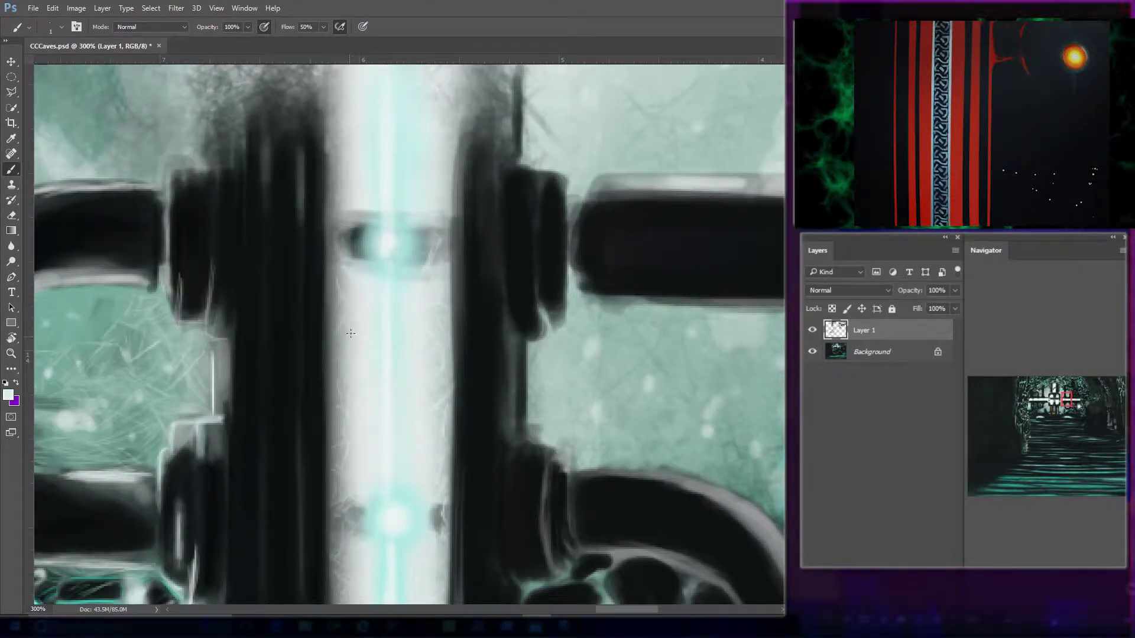
pyautogui.keyDown('alt'); pyautogui.click(387, 237); pyautogui.keyUp('alt')
pyautogui.moveTo(268, 113); pyautogui.dragTo(206, 148)
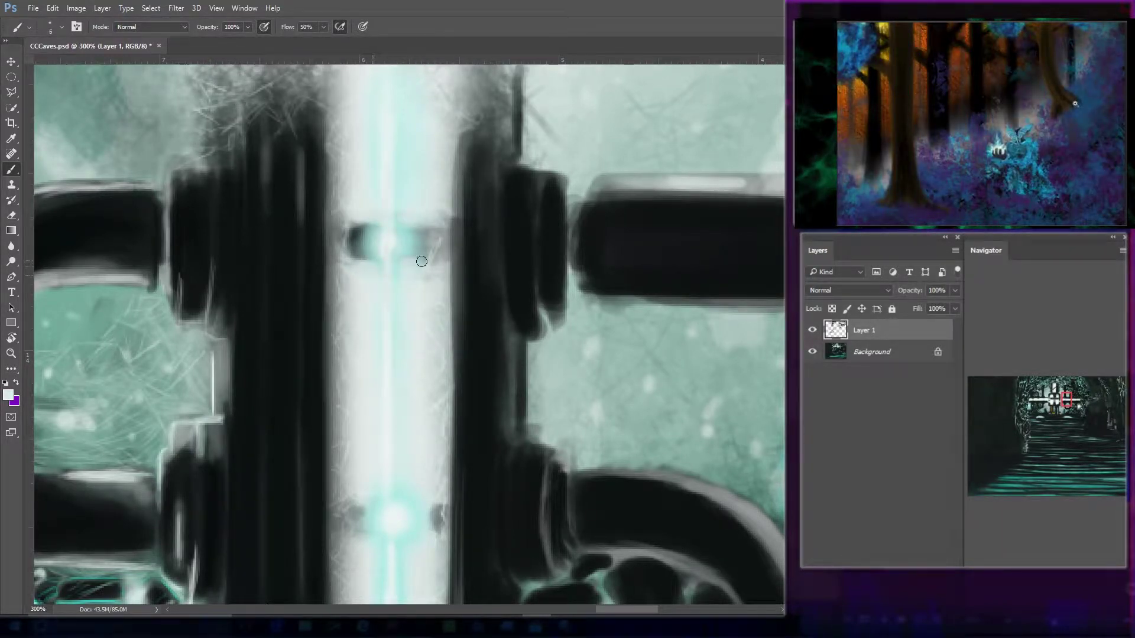
# Sample the casing's black and refine the dark casing alongside the tube's rocky end at 600% zoom.
pyautogui.keyDown('alt'); pyautogui.click(313, 435); pyautogui.keyUp('alt')
pyautogui.moveTo(349, 321); pyautogui.dragTo(357, 591)
pyautogui.press('z')
pyautogui.click(338, 279)
pyautogui.click(244, 8)
pyautogui.moveTo(242, 25)
pyautogui.press('b')
pyautogui.moveTo(356, 591)
pyautogui.mouseDown()
pyautogui.moveTo(397, 364)
pyautogui.moveTo(398, 525)
pyautogui.mouseUp()
pyautogui.moveTo(399, 523); pyautogui.dragTo(452, 341)
pyautogui.moveTo(447, 531)
pyautogui.mouseDown()
pyautogui.moveTo(464, 361)
pyautogui.moveTo(429, 301)
pyautogui.mouseUp()
pyautogui.moveTo(433, 478); pyautogui.dragTo(466, 327)
pyautogui.moveTo(474, 416)
pyautogui.mouseDown()
pyautogui.moveTo(475, 582)
pyautogui.moveTo(438, 295)
pyautogui.mouseUp()
pyautogui.moveTo(538, 483); pyautogui.dragTo(540, 306)
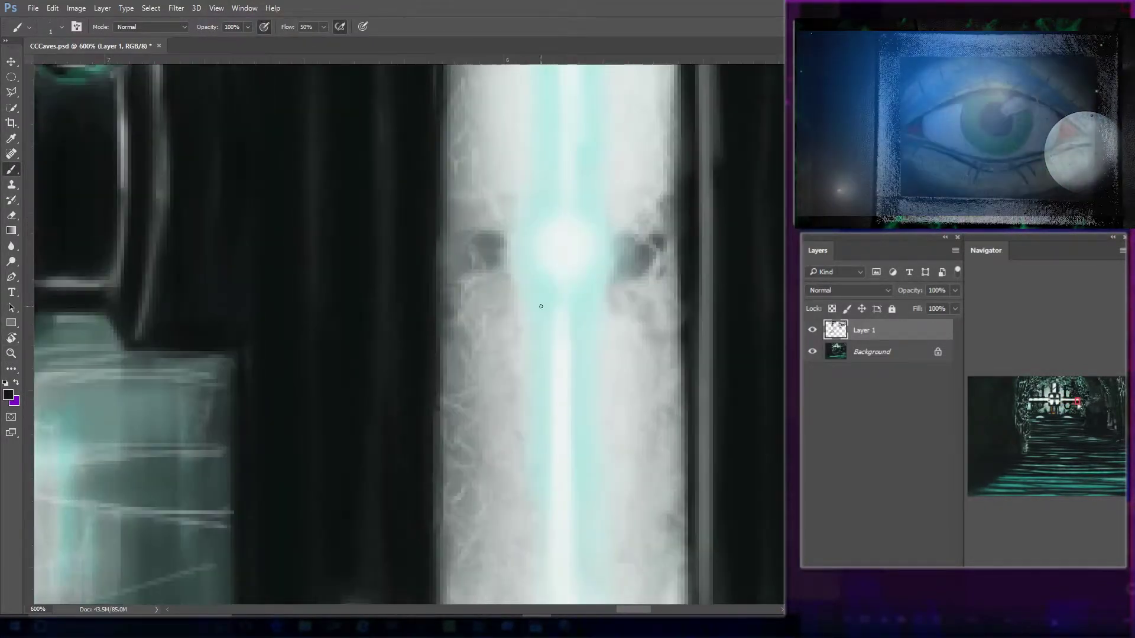
# Sharpen the casing's inner edge along the length of the glowing tube with narrow black strokes.
pyautogui.scroll(-3, 540, 307)
pyautogui.scroll(7, 615, 256)
pyautogui.hscroll(2, 615, 256)
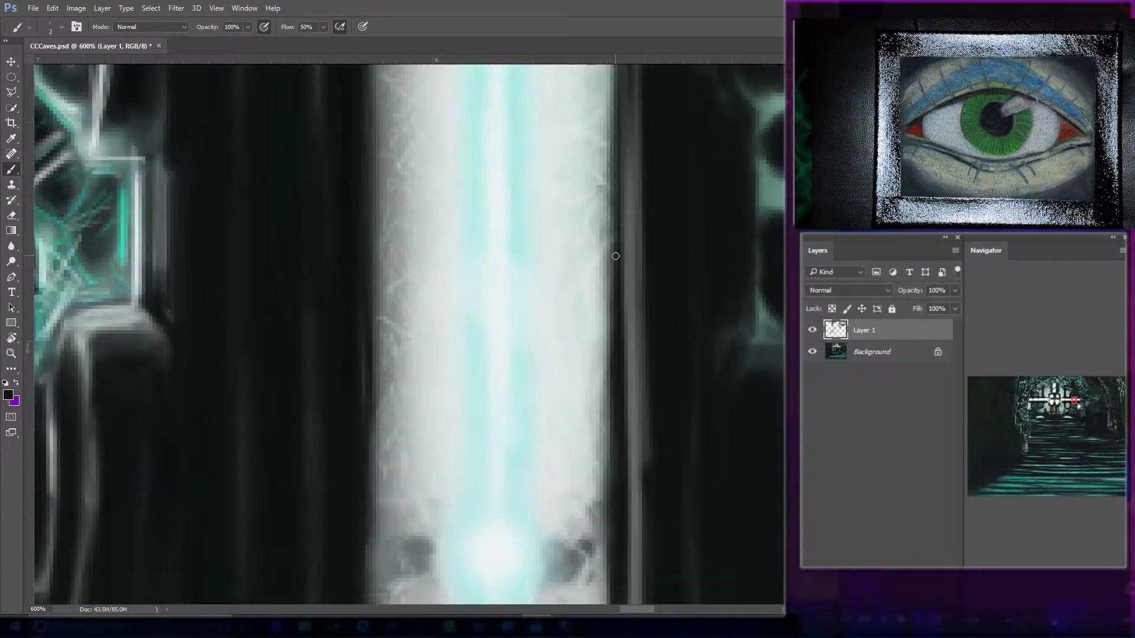
pyautogui.moveTo(615, 256); pyautogui.dragTo(615, 153)
pyautogui.moveTo(609, 579); pyautogui.dragTo(566, 216)
pyautogui.moveTo(565, 268); pyautogui.dragTo(565, 370)
pyautogui.moveTo(565, 579); pyautogui.dragTo(550, 237)
pyautogui.moveTo(554, 396); pyautogui.dragTo(565, 204)
pyautogui.moveTo(569, 543); pyautogui.dragTo(535, 248)
pyautogui.press('[')
pyautogui.moveTo(536, 352); pyautogui.dragTo(539, 469)
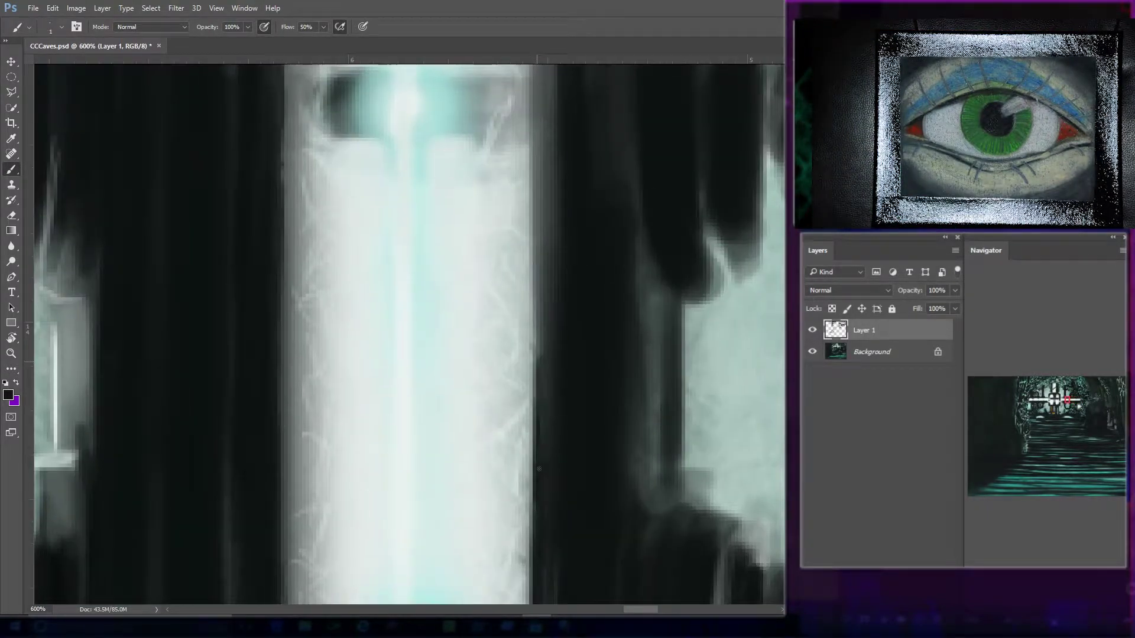
# Deepen the black in the frayed casing ends on both sides of the glowing tube.
pyautogui.scroll(6, 539, 469)
pyautogui.hscroll(1, 582, 425)
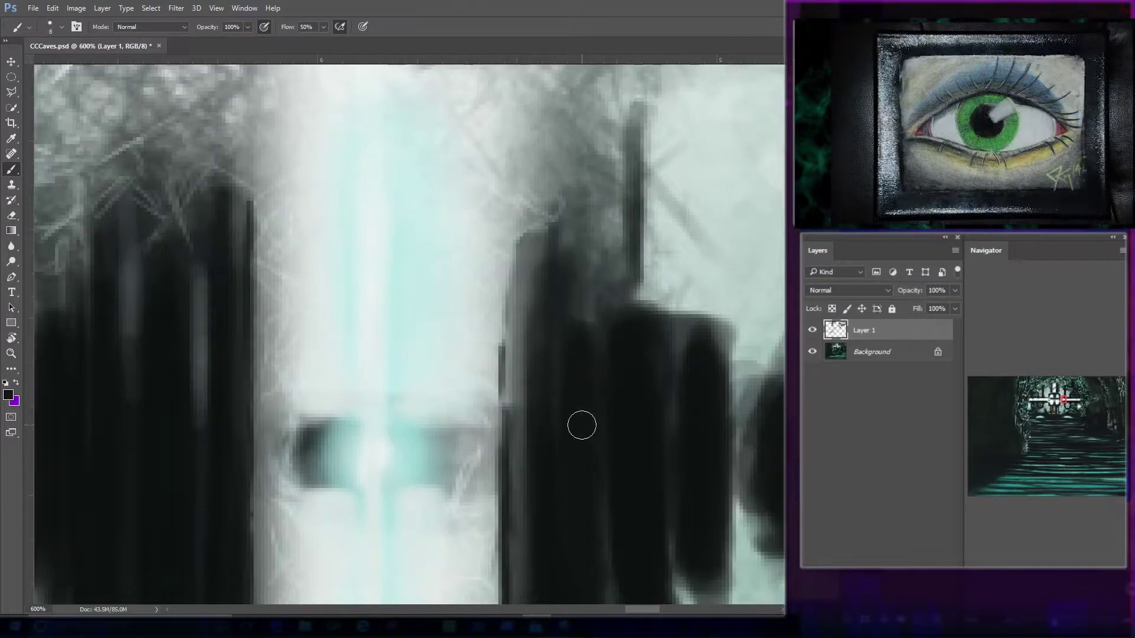
pyautogui.press('[')
pyautogui.press('[')
pyautogui.press('[')
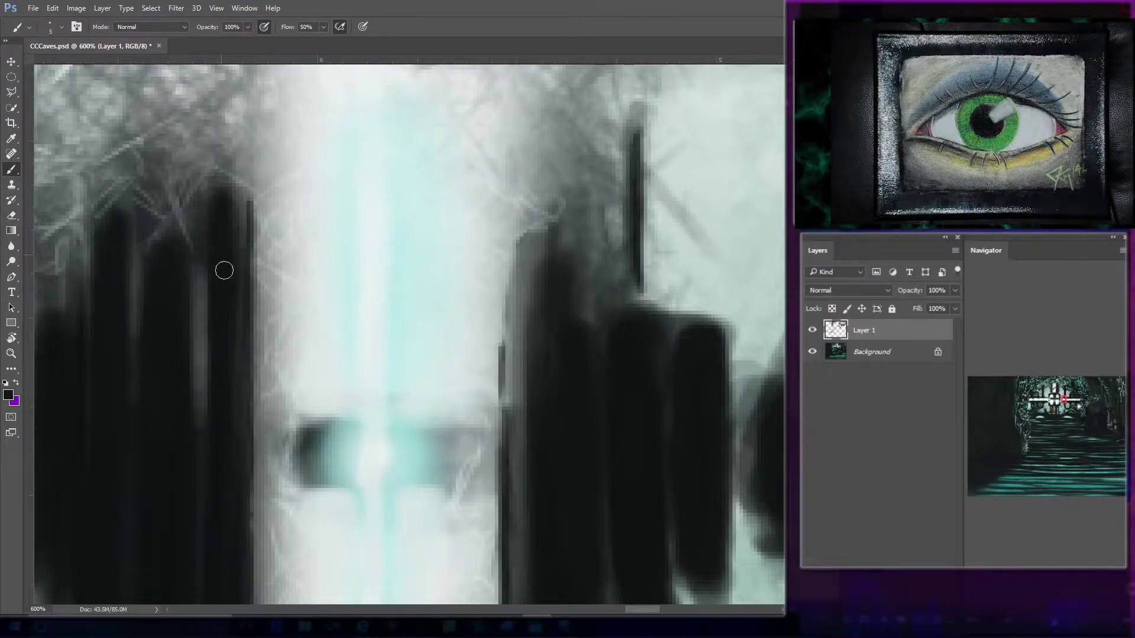
# Paint black over the pipe flange and adjoining casing beside the first dark clamp on the tube.
pyautogui.hscroll(-4, 220, 222)
pyautogui.scroll(-1, 220, 222)
pyautogui.scroll(-2, 299, 228)
pyautogui.hscroll(-1, 299, 228)
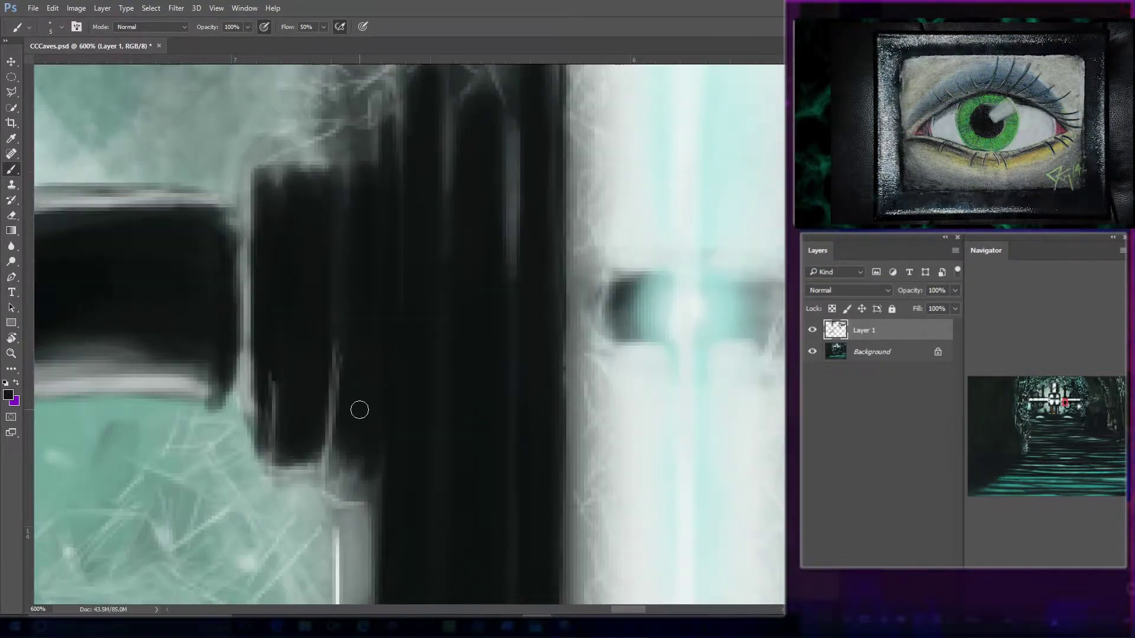
pyautogui.moveTo(315, 451); pyautogui.dragTo(342, 250)
pyautogui.moveTo(461, 468); pyautogui.dragTo(519, 284)
# Darken the next pipe flange along the casing with black strokes of varying brush size.
pyautogui.press(']')
pyautogui.press(']')
pyautogui.press(']')
pyautogui.moveTo(295, 533)
pyautogui.mouseDown()
pyautogui.moveTo(231, 533)
pyautogui.moveTo(302, 536)
pyautogui.mouseUp()
pyautogui.press('[')
pyautogui.press('[')
pyautogui.moveTo(335, 560); pyautogui.dragTo(306, 374)
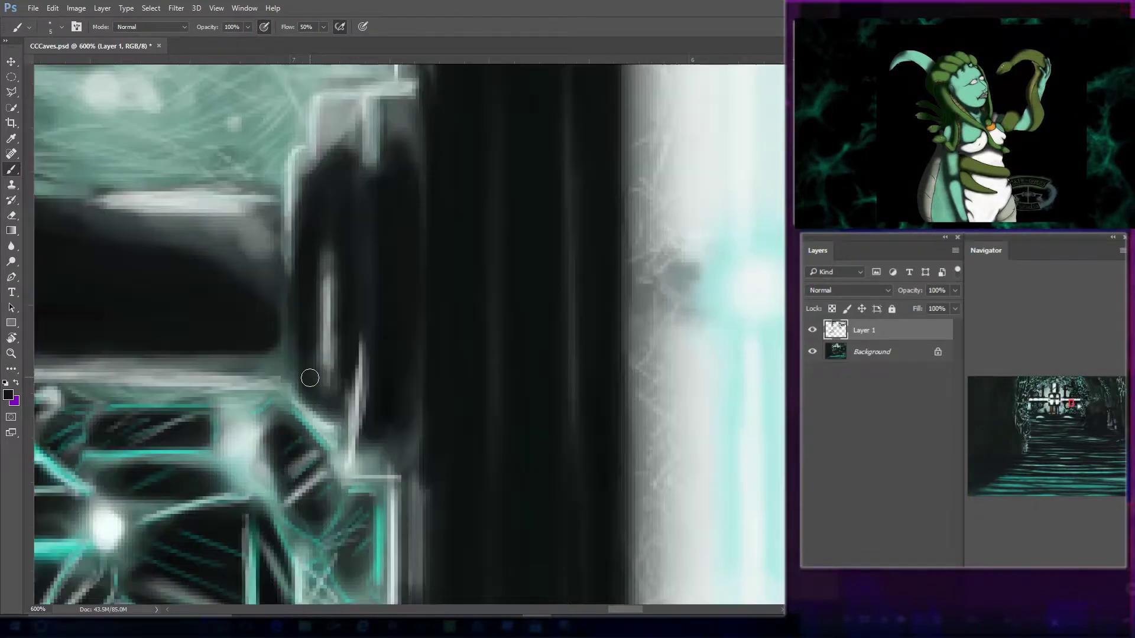
# Touch up the dark edges between the casing and the veined cells with a finer black brush.
pyautogui.press('[')
pyautogui.press('[')
pyautogui.press('[')
pyautogui.press('[')
pyautogui.scroll(-3, 413, 438)
pyautogui.moveTo(381, 385); pyautogui.dragTo(380, 473)
pyautogui.moveTo(322, 476); pyautogui.dragTo(275, 550)
pyautogui.moveTo(317, 455); pyautogui.dragTo(285, 393)
# Fill the flange and pipe section next to the square valve with solid black using a larger brush.
pyautogui.press(']')
pyautogui.press(']')
pyautogui.press(']')
pyautogui.moveTo(302, 331); pyautogui.dragTo(286, 349)
pyautogui.moveTo(481, 468); pyautogui.dragTo(513, 337)
pyautogui.moveTo(390, 360)
pyautogui.mouseDown()
pyautogui.moveTo(316, 417)
pyautogui.moveTo(253, 431)
pyautogui.mouseUp()
pyautogui.moveTo(434, 431); pyautogui.dragTo(390, 411)
pyautogui.moveTo(561, 479); pyautogui.dragTo(566, 274)
pyautogui.moveTo(365, 416)
pyautogui.mouseDown()
pyautogui.moveTo(363, 484)
pyautogui.moveTo(444, 516)
pyautogui.mouseUp()
# Paint a thin grey highlight at the edge of the pipe section beside the square valve, using a sampled grey.
pyautogui.keyDown('alt'); pyautogui.click(272, 480); pyautogui.keyUp('alt')
pyautogui.press('[')
pyautogui.press('[')
pyautogui.press('[')
pyautogui.press('[')
pyautogui.moveTo(326, 479); pyautogui.dragTo(254, 478)
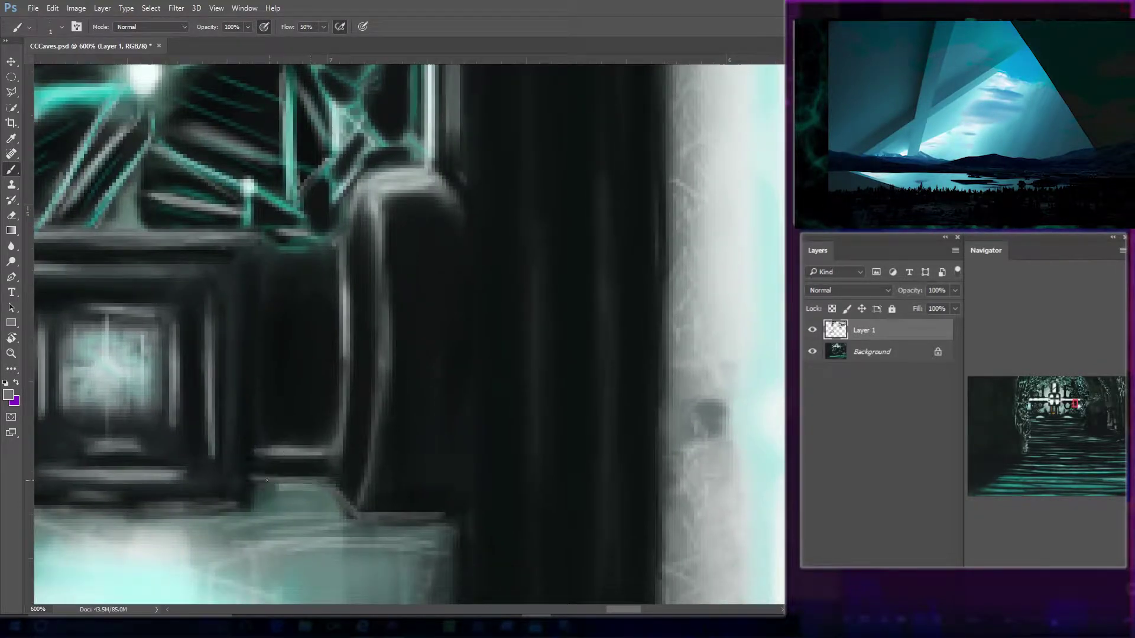
# Paint black along the casing near the tube's rocky end with a slightly larger brush.
pyautogui.scroll(-3, 172, 286)
pyautogui.hscroll(-1, 172, 286)
pyautogui.press(']')
pyautogui.press(']')
pyautogui.moveTo(504, 394); pyautogui.dragTo(554, 106)
# Review the whole painting at 33.3% zoom and save the file.
pyautogui.press('z')
pyautogui.keyDown('alt'); pyautogui.click(502, 337); pyautogui.keyUp('alt')
pyautogui.keyDown('alt'); pyautogui.click(503, 337); pyautogui.keyUp('alt')
pyautogui.keyDown('alt'); pyautogui.click(503, 337); pyautogui.keyUp('alt')
pyautogui.keyDown('alt'); pyautogui.click(502, 337); pyautogui.keyUp('alt')
pyautogui.keyDown('alt'); pyautogui.click(502, 337); pyautogui.keyUp('alt')
pyautogui.moveTo(516, 352); pyautogui.dragTo(517, 409)
pyautogui.scroll(-3, 516, 409)
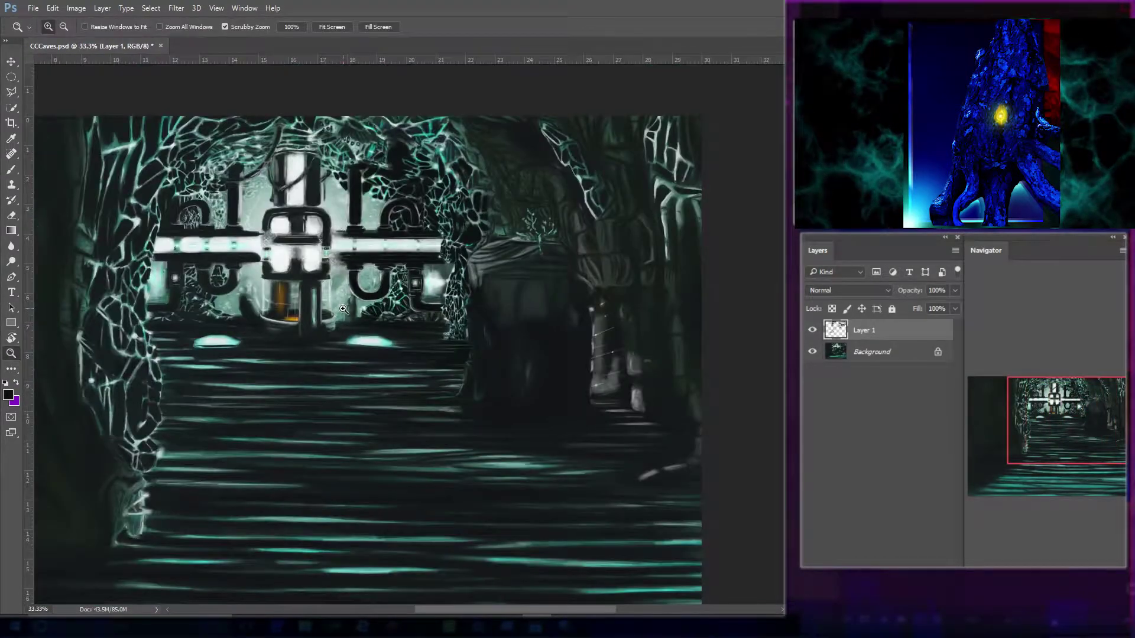
pyautogui.hotkey('ctrl', 's')
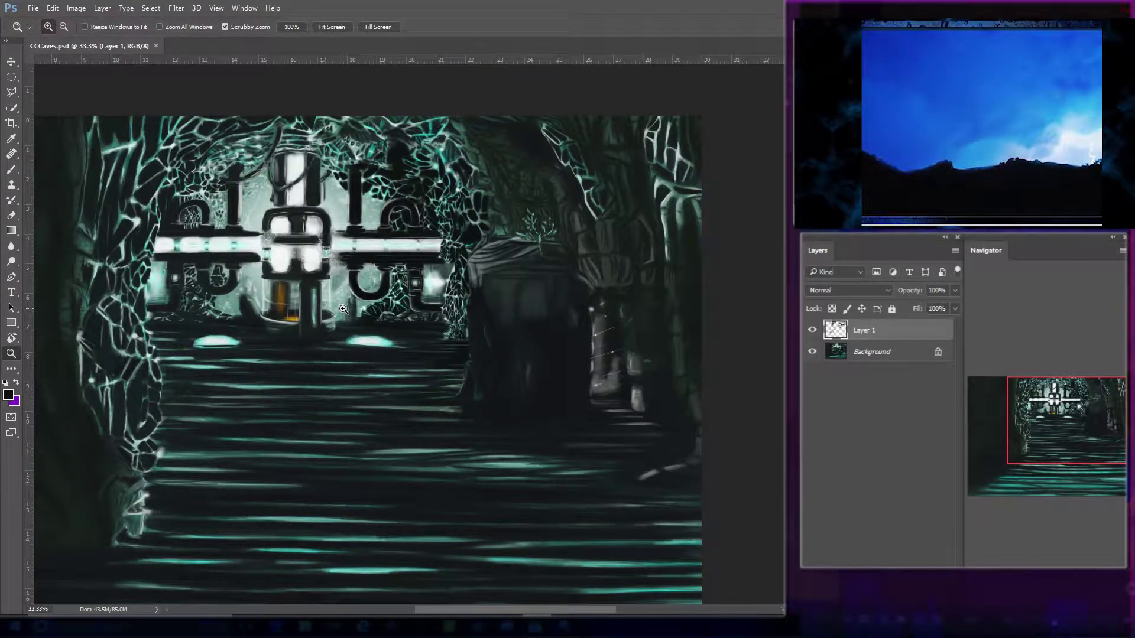
# Fill the veined rocks below the U-shaped pipe with black using a larger brush, covering the bright cracks there.
pyautogui.doubleClick(386, 181)
pyautogui.press('r')
pyautogui.moveTo(386, 180)
pyautogui.mouseDown()
pyautogui.moveTo(397, 494)
pyautogui.moveTo(434, 493)
pyautogui.mouseUp()
pyautogui.press('b')
pyautogui.press(']')
pyautogui.moveTo(281, 417)
pyautogui.mouseDown()
pyautogui.moveTo(287, 480)
pyautogui.moveTo(310, 470)
pyautogui.mouseUp()
pyautogui.press(']')
pyautogui.press(']')
pyautogui.press(']')
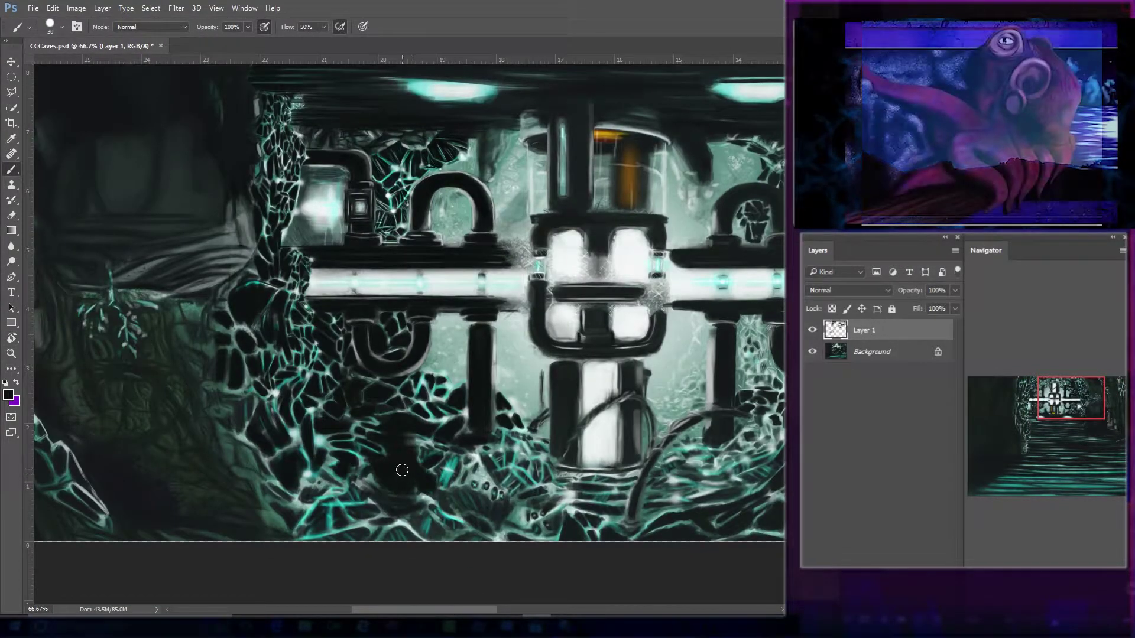
pyautogui.press('[')
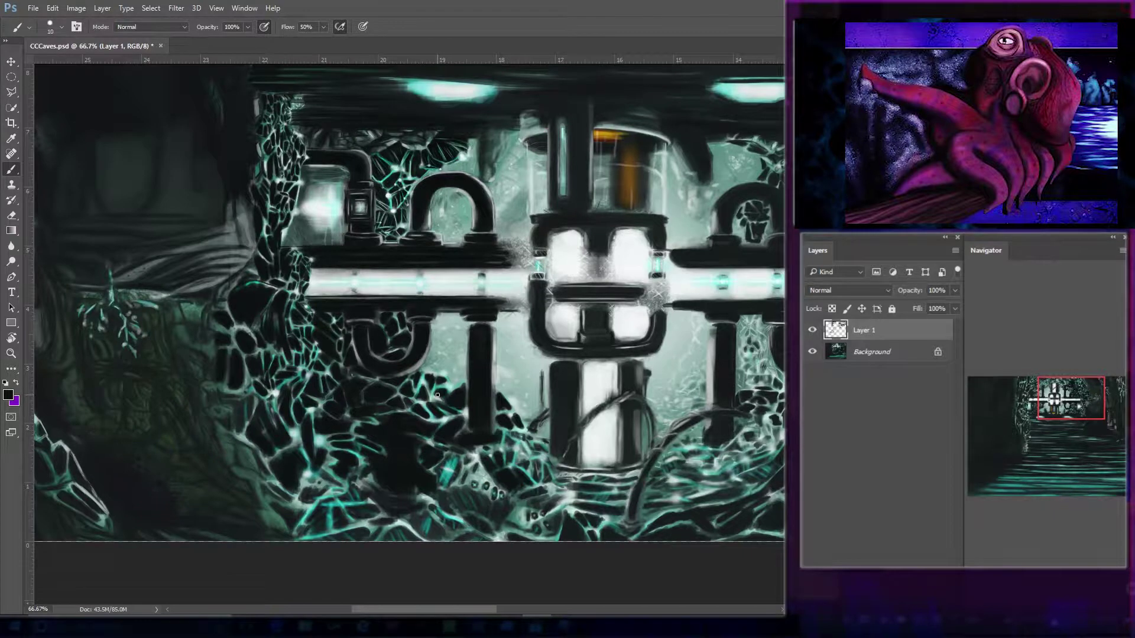
# Blacken more rock facets around the dark patch and towards the canvas edge, varying the brush size and leaving thin teal veins.
pyautogui.moveTo(454, 465); pyautogui.dragTo(442, 480)
pyautogui.press('[')
pyautogui.press('[')
pyautogui.press('[')
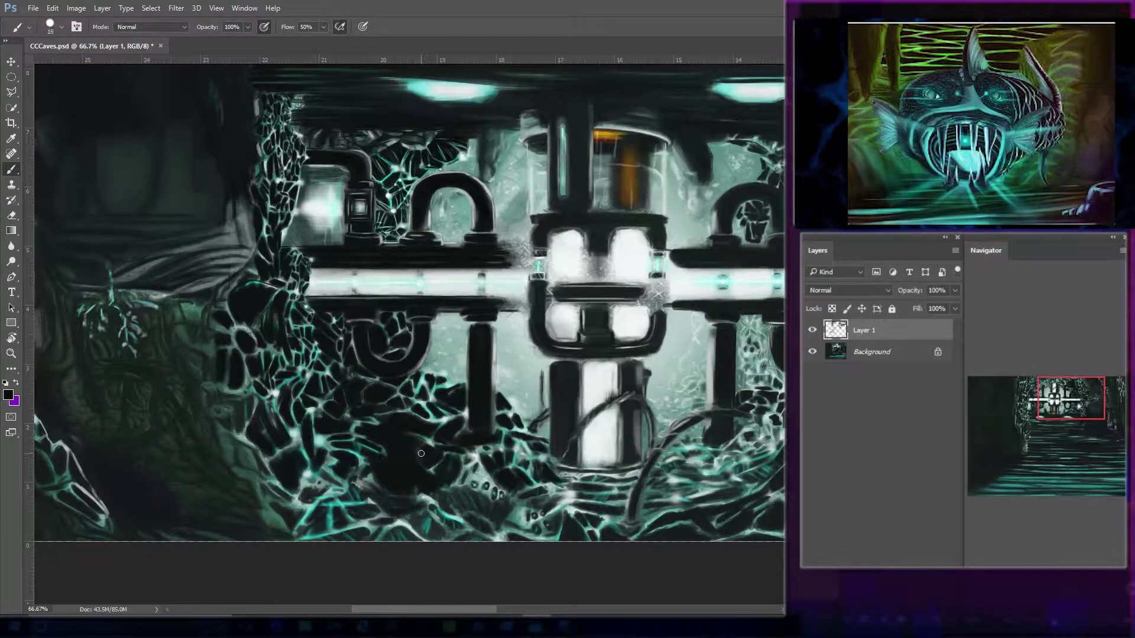
pyautogui.press(']')
pyautogui.press(']')
pyautogui.press(']')
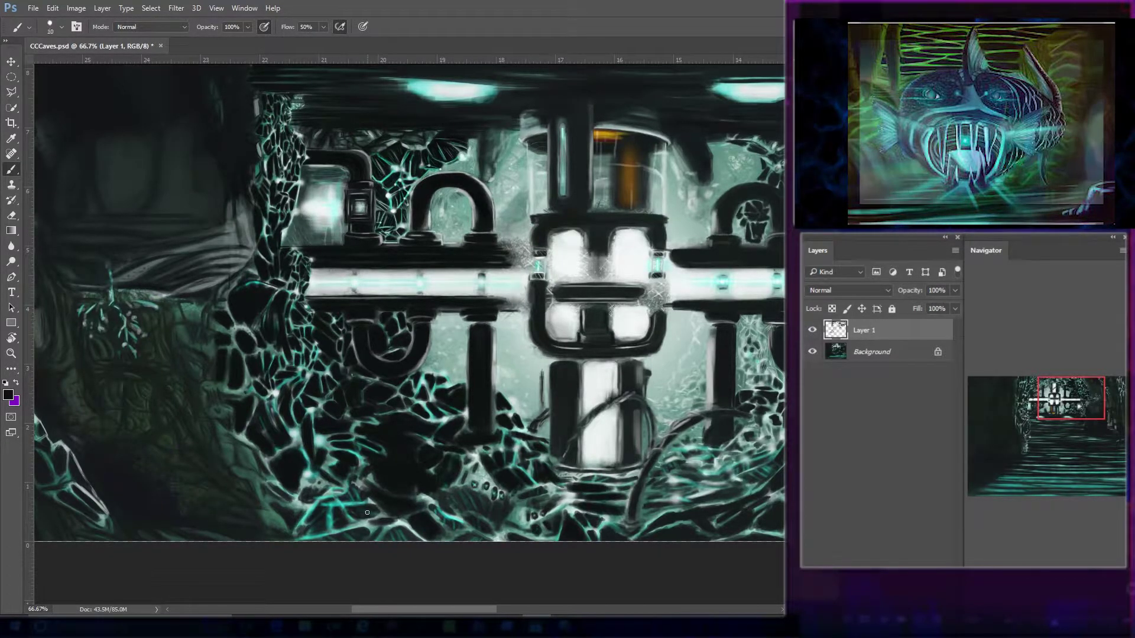
pyautogui.press('[')
pyautogui.press(']')
pyautogui.moveTo(440, 488); pyautogui.dragTo(480, 512)
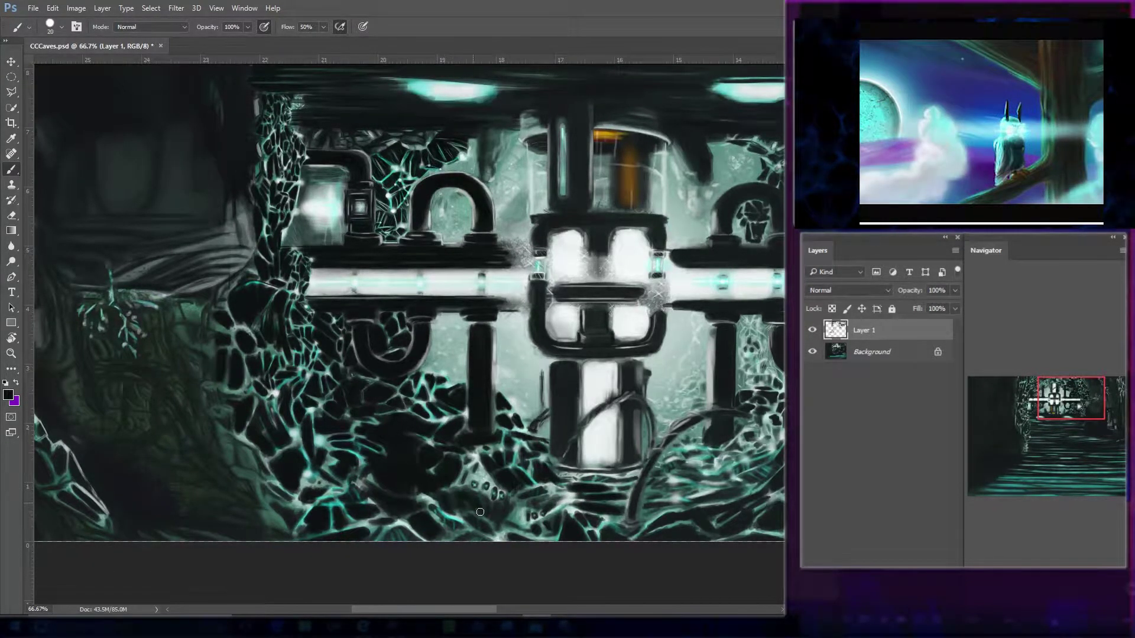
# Paint black along the two dark side columns flanking the glowing white tube with a smaller brush.
pyautogui.moveTo(554, 440); pyautogui.dragTo(555, 364)
pyautogui.press('[')
pyautogui.press('[')
pyautogui.press('[')
pyautogui.moveTo(630, 414); pyautogui.dragTo(632, 362)
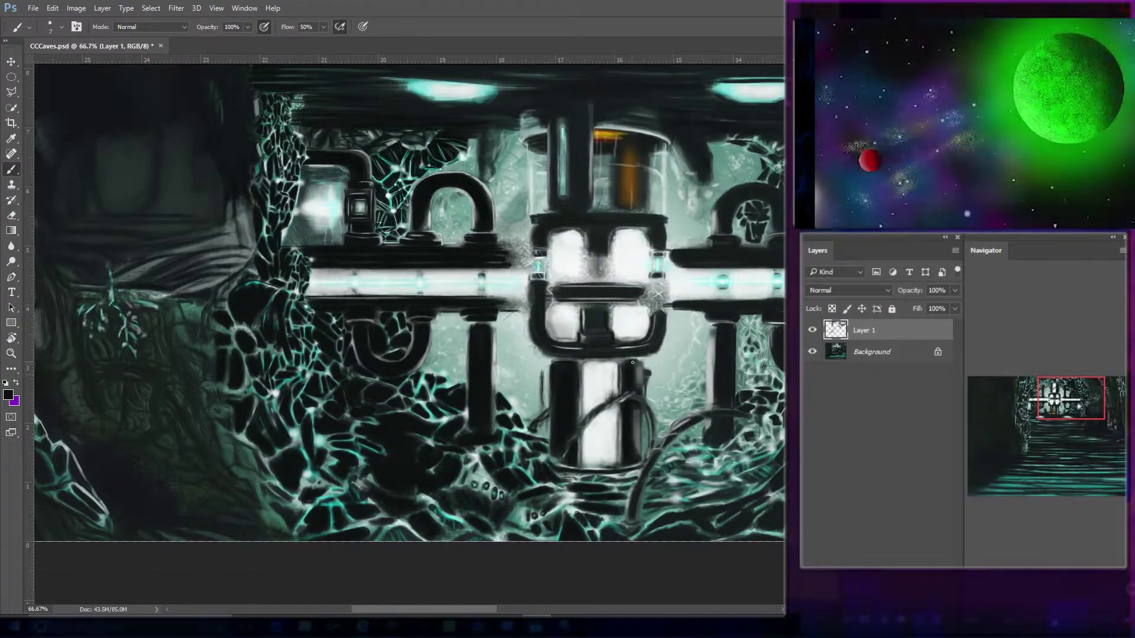
# Add black strokes to the rocks along the canvas edge on both sides of the curved cable, varying the brush size.
pyautogui.press('[')
pyautogui.press('[')
pyautogui.press('[')
pyautogui.moveTo(739, 503)
pyautogui.mouseDown()
pyautogui.moveTo(681, 487)
pyautogui.moveTo(782, 456)
pyautogui.mouseUp()
pyautogui.moveTo(715, 494)
pyautogui.mouseDown()
pyautogui.moveTo(514, 498)
pyautogui.moveTo(554, 468)
pyautogui.mouseUp()
pyautogui.press(']')
pyautogui.press(']')
pyautogui.press(']')
pyautogui.press(']')
pyautogui.press(']')
pyautogui.press(']')
pyautogui.press(']')
pyautogui.press(']')
pyautogui.press(']')
pyautogui.moveTo(186, 534); pyautogui.dragTo(208, 539)
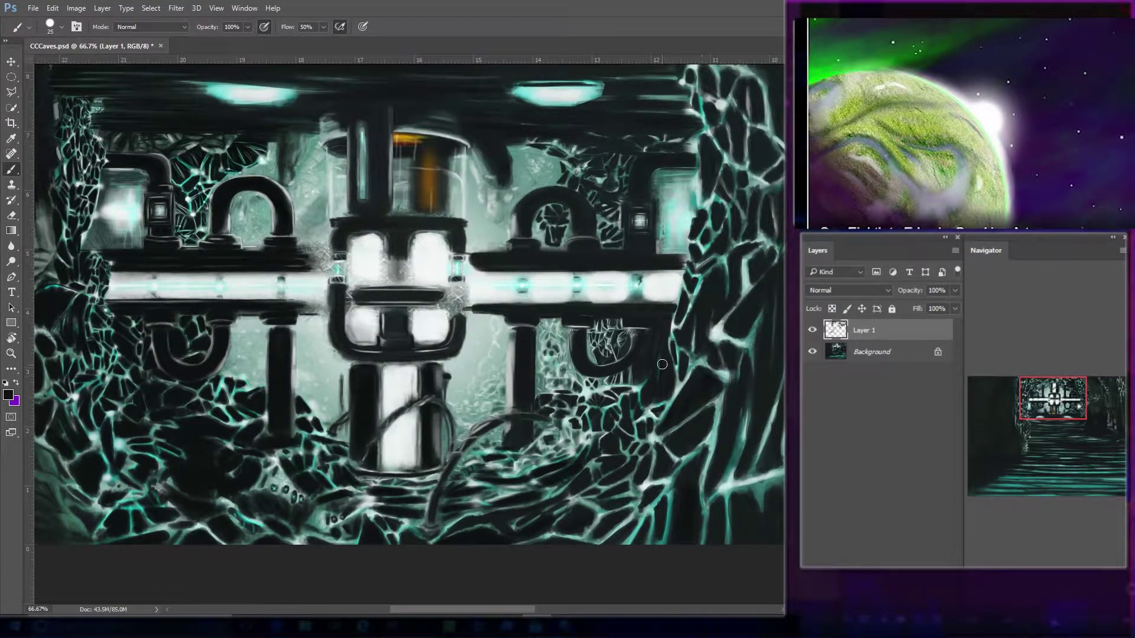
# Paint black over the rocks and the short pipe stub where the curved cable ends, using a smaller brush.
pyautogui.moveTo(743, 119)
pyautogui.mouseDown()
pyautogui.moveTo(734, 162)
pyautogui.moveTo(599, 137)
pyautogui.mouseUp()
pyautogui.press('[')
pyautogui.press('[')
pyautogui.press('[')
pyautogui.press('[')
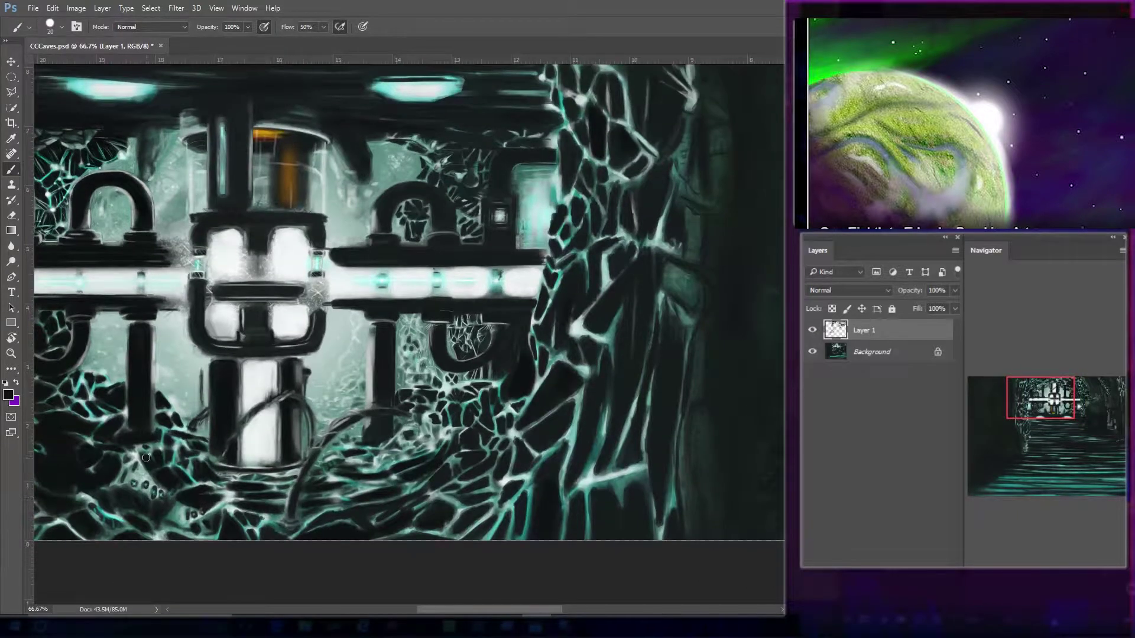
pyautogui.moveTo(417, 410)
pyautogui.mouseDown()
pyautogui.moveTo(428, 432)
pyautogui.moveTo(371, 464)
pyautogui.mouseUp()
pyautogui.press('[')
pyautogui.press('[')
pyautogui.press(']')
pyautogui.press(']')
pyautogui.press(']')
pyautogui.press(']')
# Fill the large facets of the rock wall and the rocks near its base with black, using a larger brush.
pyautogui.moveTo(609, 399); pyautogui.dragTo(590, 478)
pyautogui.moveTo(546, 531); pyautogui.dragTo(550, 472)
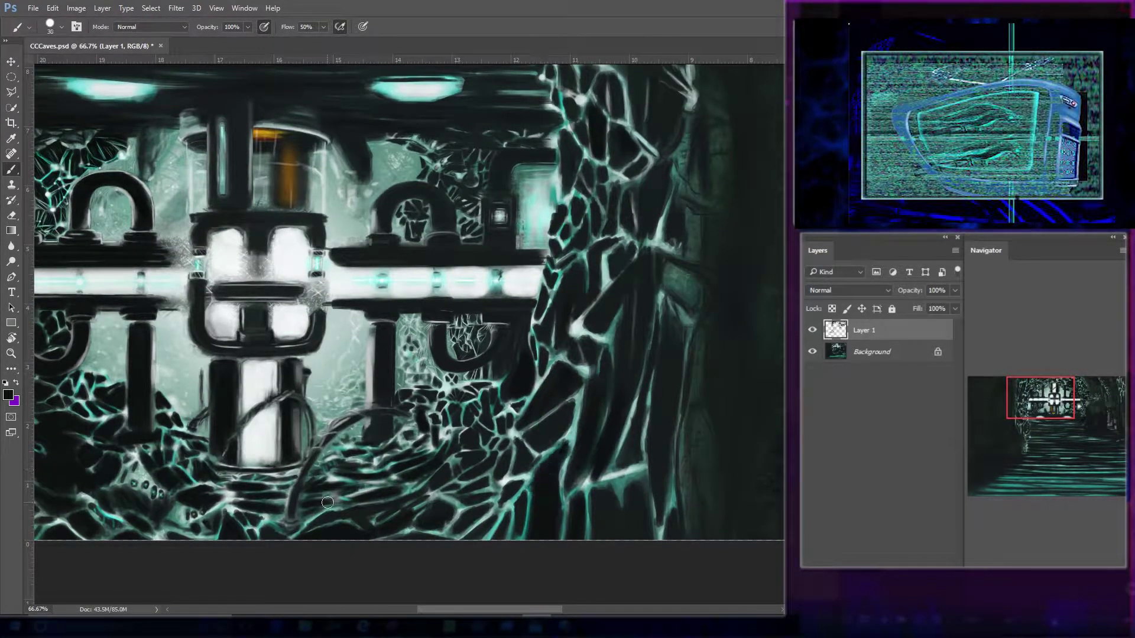
pyautogui.press(']')
pyautogui.press(']')
pyautogui.press(']')
pyautogui.moveTo(363, 475); pyautogui.dragTo(419, 474)
pyautogui.moveTo(639, 505); pyautogui.dragTo(647, 533)
pyautogui.press('[')
pyautogui.press('[')
pyautogui.moveTo(666, 438); pyautogui.dragTo(670, 503)
pyautogui.moveTo(643, 384); pyautogui.dragTo(618, 464)
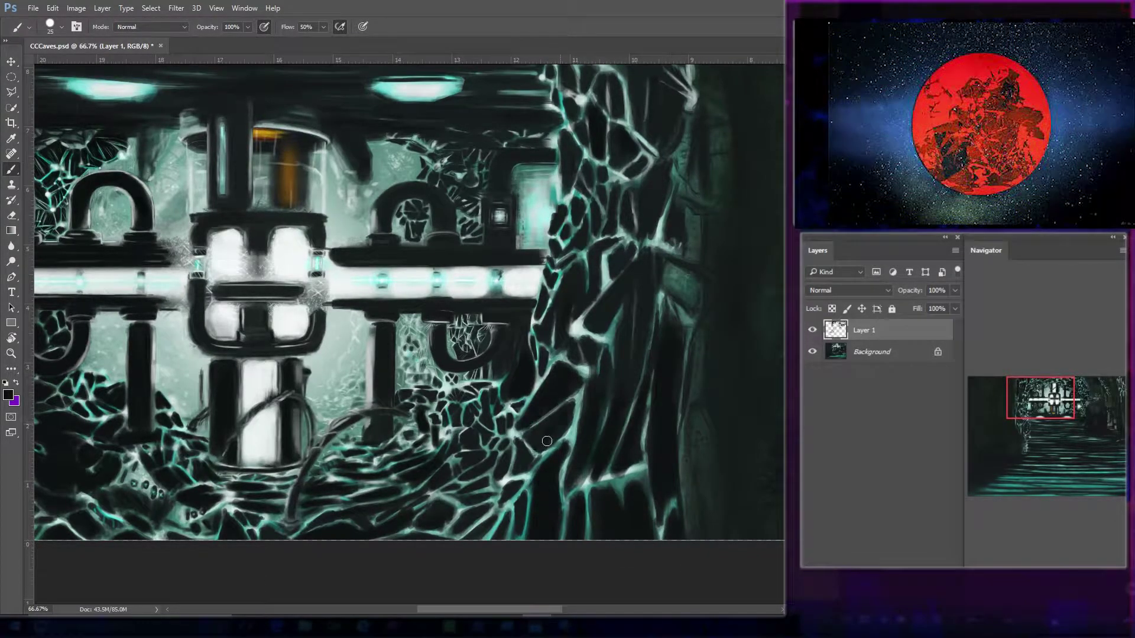
# Darken the rock wall facets beside the end of the glowing horizontal tube with black strokes.
pyautogui.moveTo(575, 269); pyautogui.dragTo(499, 410)
pyautogui.press(']')
pyautogui.press(']')
pyautogui.moveTo(531, 331); pyautogui.dragTo(540, 357)
pyautogui.moveTo(545, 296); pyautogui.dragTo(582, 277)
pyautogui.moveTo(602, 235); pyautogui.dragTo(574, 184)
pyautogui.press('[')
pyautogui.press('[')
pyautogui.press('[')
pyautogui.press('[')
pyautogui.press('[')
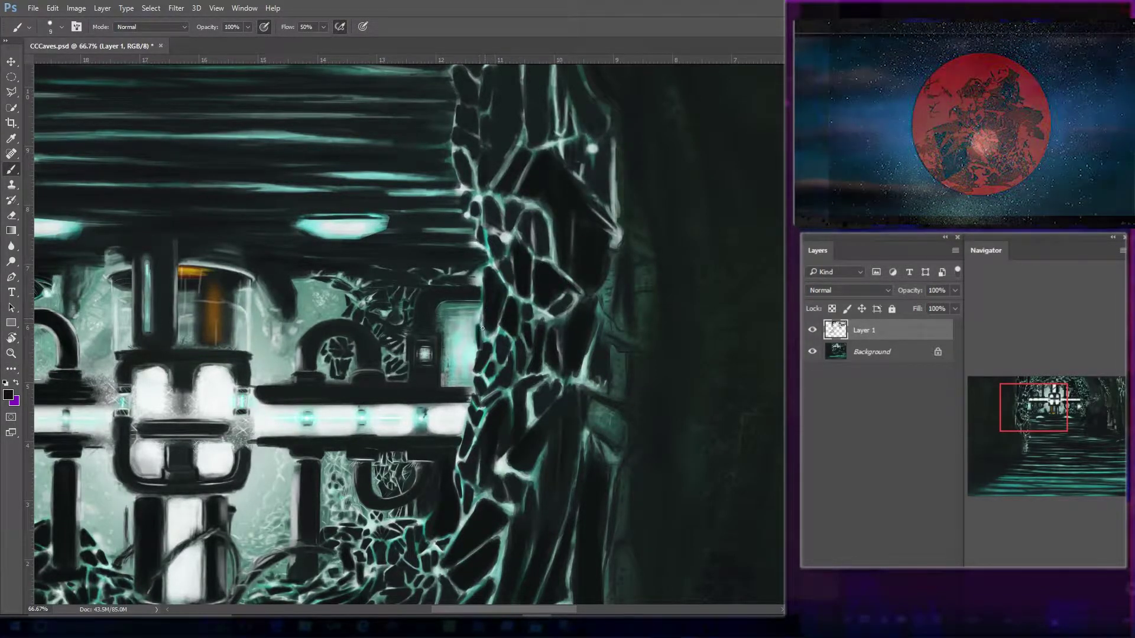
# Fill the facets of the narrow rock column next to the water with black, leaving the bright veins between them.
pyautogui.press(']')
pyautogui.press(']')
pyautogui.moveTo(488, 204); pyautogui.dragTo(481, 320)
pyautogui.moveTo(509, 234); pyautogui.dragTo(478, 304)
pyautogui.moveTo(503, 195)
pyautogui.mouseDown()
pyautogui.moveTo(461, 256)
pyautogui.moveTo(453, 298)
pyautogui.mouseUp()
pyautogui.moveTo(465, 206); pyautogui.dragTo(458, 188)
pyautogui.moveTo(535, 254)
pyautogui.mouseDown()
pyautogui.moveTo(529, 169)
pyautogui.moveTo(528, 260)
pyautogui.mouseUp()
pyautogui.moveTo(576, 268); pyautogui.dragTo(603, 328)
pyautogui.moveTo(579, 239); pyautogui.dragTo(556, 162)
pyautogui.press(']')
pyautogui.moveTo(536, 101); pyautogui.dragTo(521, 255)
pyautogui.moveTo(453, 292); pyautogui.dragTo(472, 245)
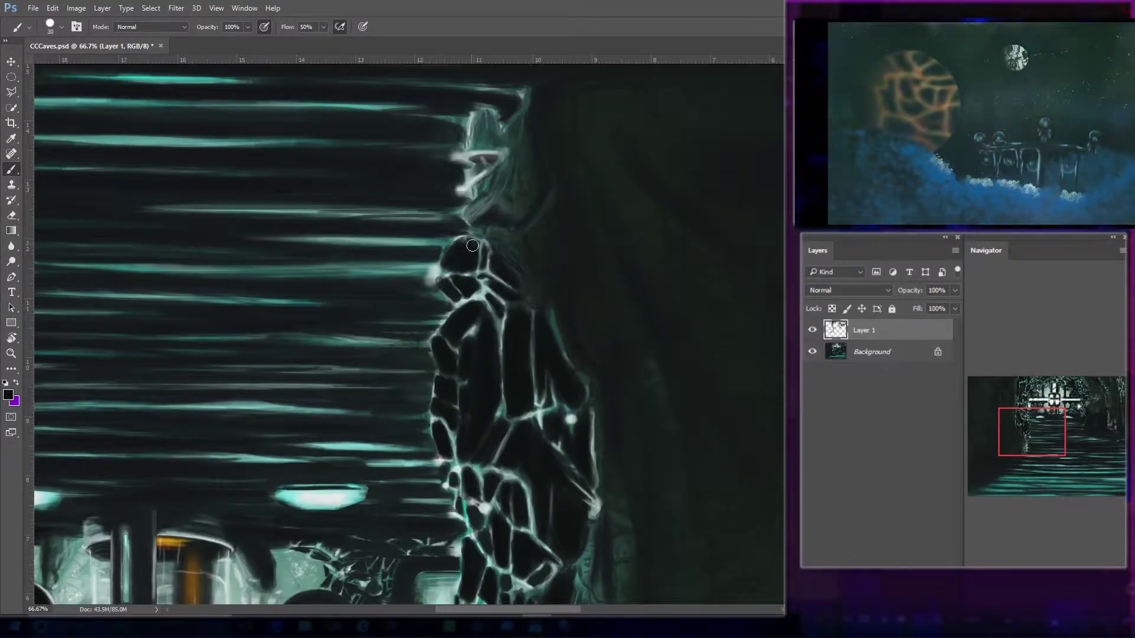
# Thin the teal water streaks and the bright edges of the adjoining rock column with dark strokes in varying brush sizes.
pyautogui.press('[')
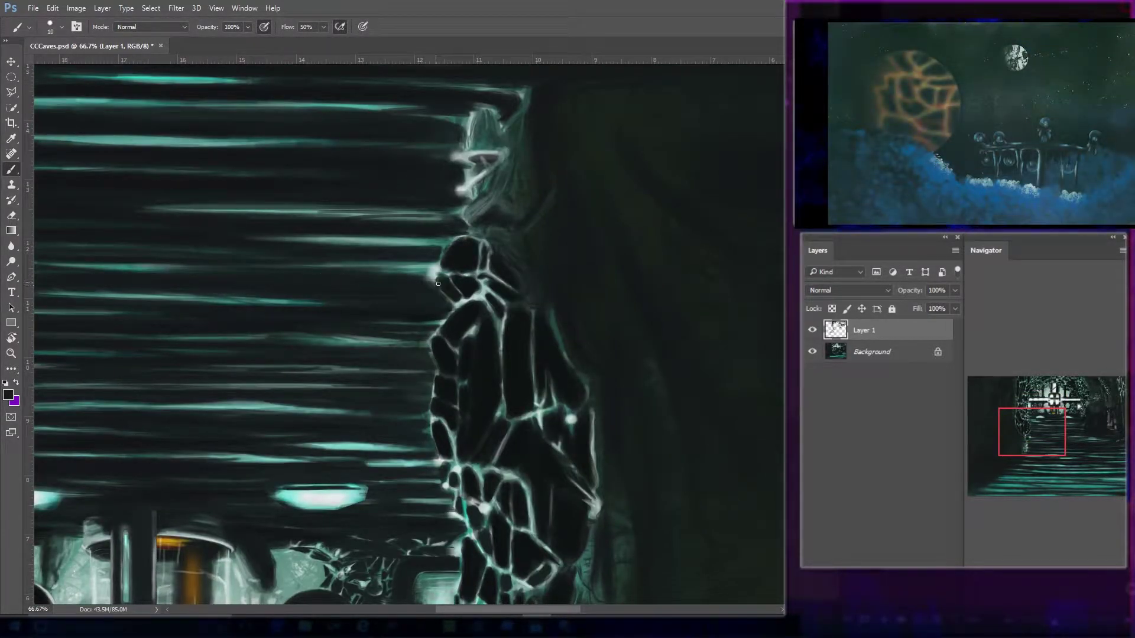
pyautogui.press('[')
pyautogui.press('[')
pyautogui.press('[')
pyautogui.press('[')
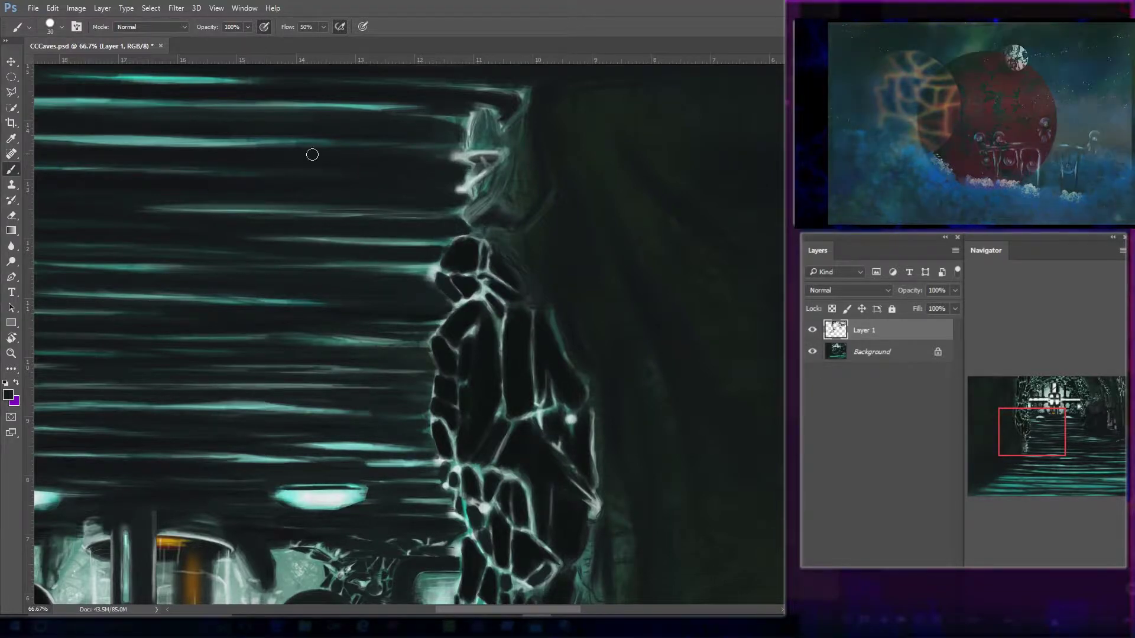
pyautogui.press(']')
pyautogui.press(']')
pyautogui.press(']')
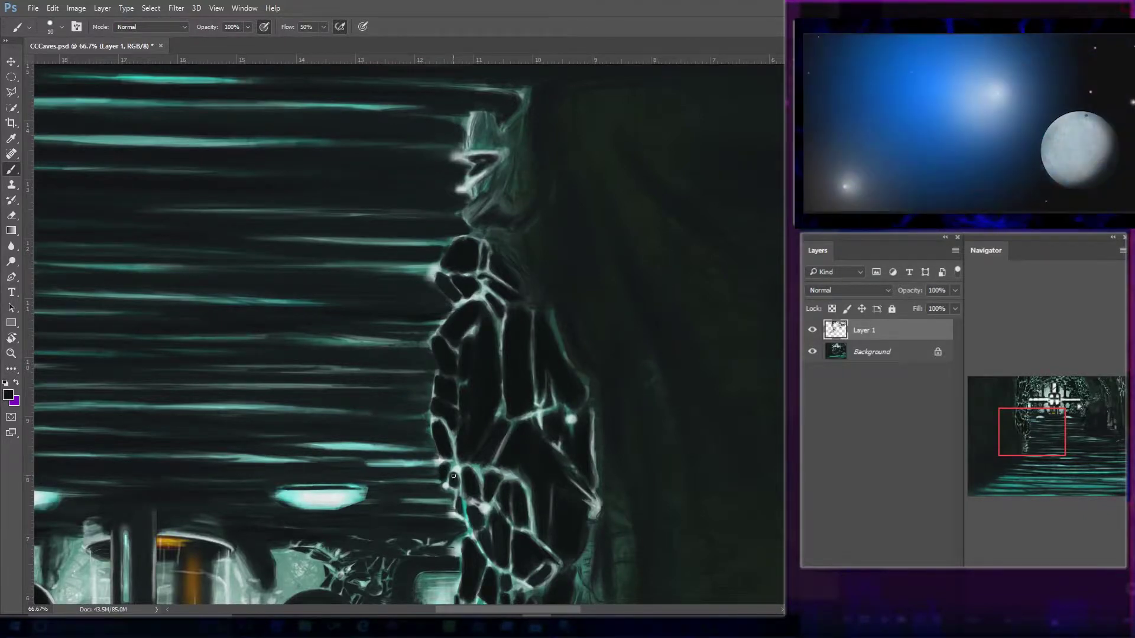
pyautogui.press(']')
pyautogui.press(']')
# Blacken the rocks on both sides of the curved cable's base, starting with a fine brush and enlarging it.
pyautogui.scroll(-3, 453, 475)
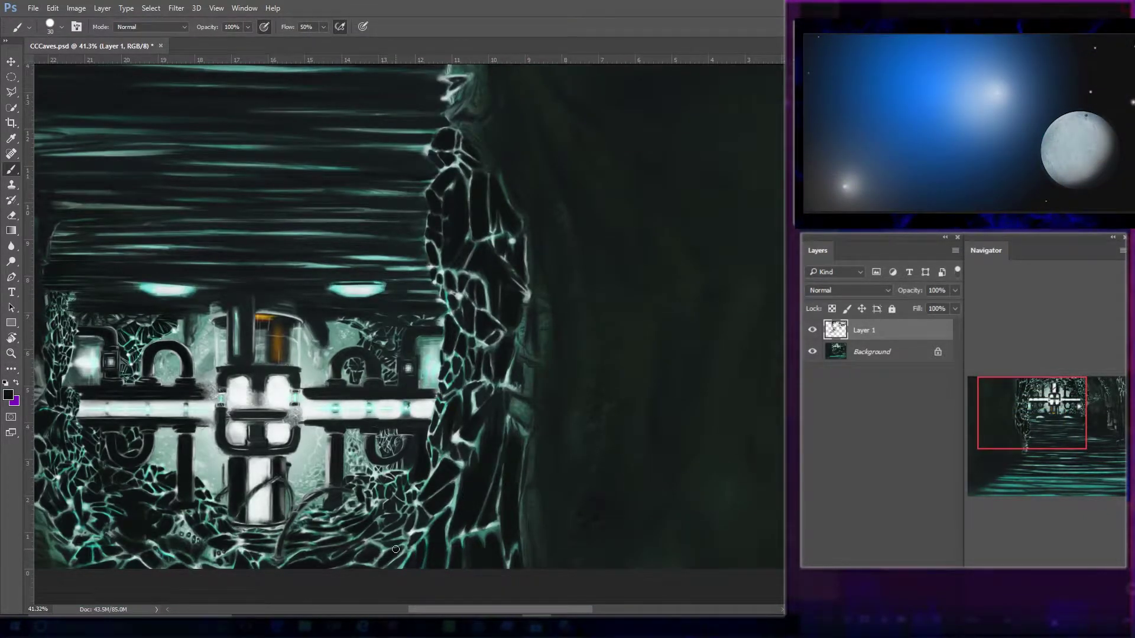
pyautogui.scroll(4, 286, 562)
pyautogui.press('[')
pyautogui.press('[')
pyautogui.press('[')
pyautogui.press('[')
pyautogui.press('[')
pyautogui.press('[')
pyautogui.press('[')
pyautogui.press('[')
pyautogui.press('[')
pyautogui.press('[')
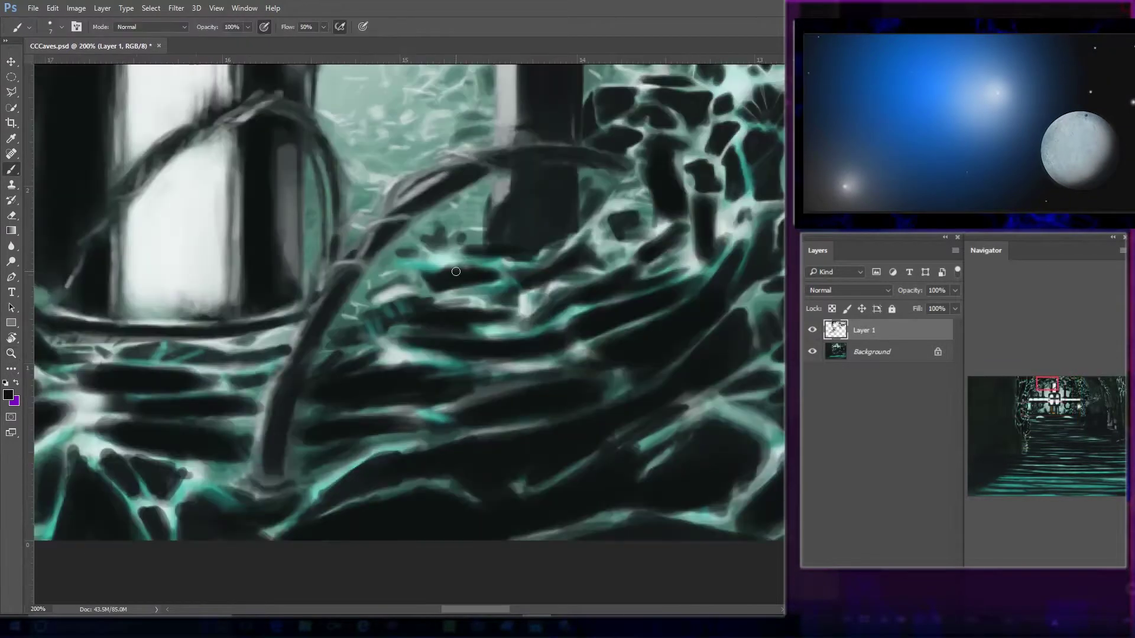
pyautogui.moveTo(257, 489)
pyautogui.mouseDown()
pyautogui.moveTo(302, 493)
pyautogui.moveTo(185, 509)
pyautogui.mouseUp()
pyautogui.press(']')
pyautogui.press(']')
pyautogui.press(']')
pyautogui.press(']')
pyautogui.moveTo(353, 503); pyautogui.dragTo(420, 488)
# Darken the arched upper part of the curved cable with black strokes using a smaller brush.
pyautogui.press('[')
pyautogui.press('[')
pyautogui.press('[')
pyautogui.moveTo(388, 212)
pyautogui.mouseDown()
pyautogui.moveTo(446, 158)
pyautogui.moveTo(500, 155)
pyautogui.mouseUp()
# Fill the layered rock ledges between the curved cable and the rock wall with black, refining small gaps with a finer brush.
pyautogui.press(']')
pyautogui.press(']')
pyautogui.press(']')
pyautogui.press(']')
pyautogui.press(']')
pyautogui.press(']')
pyautogui.press(']')
pyautogui.press(']')
pyautogui.press(']')
pyautogui.press(']')
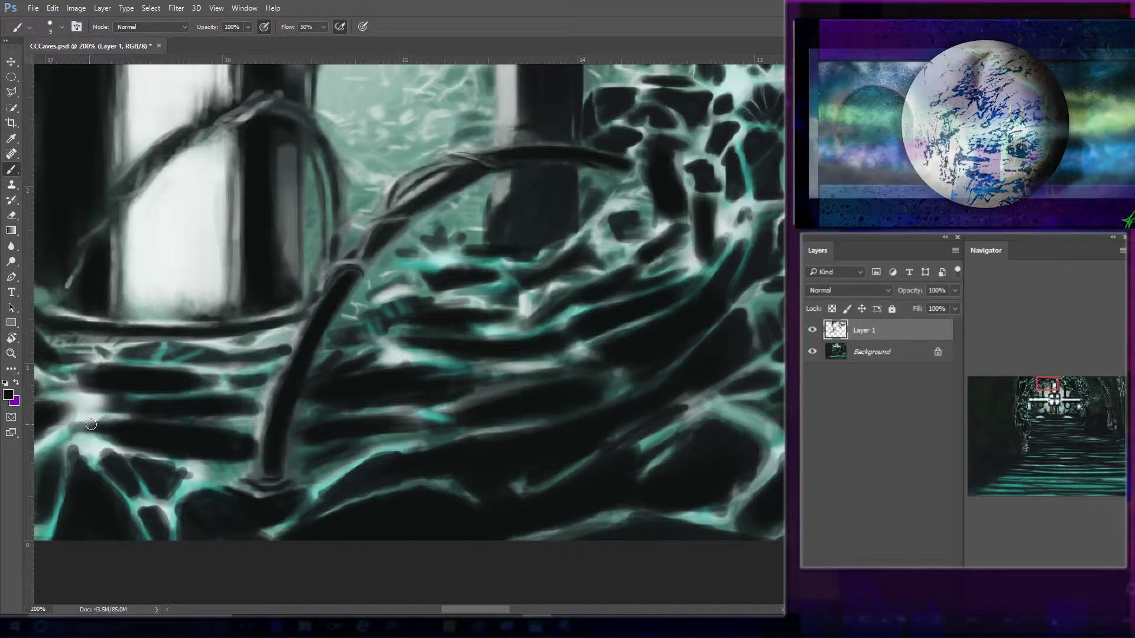
pyautogui.moveTo(504, 413)
pyautogui.mouseDown()
pyautogui.moveTo(422, 373)
pyautogui.moveTo(443, 374)
pyautogui.mouseUp()
pyautogui.moveTo(633, 340); pyautogui.dragTo(539, 364)
pyautogui.press('[')
pyautogui.press('[')
pyautogui.press('[')
pyautogui.moveTo(418, 300); pyautogui.dragTo(366, 328)
pyautogui.moveTo(361, 331); pyautogui.dragTo(349, 336)
# Paint black across the rock ledges beneath the glowing tube's base and around the lower cable, narrowing the teal gaps.
pyautogui.moveTo(277, 355); pyautogui.dragTo(121, 355)
pyautogui.moveTo(269, 378); pyautogui.dragTo(230, 390)
pyautogui.moveTo(154, 420); pyautogui.dragTo(260, 415)
pyautogui.moveTo(414, 484); pyautogui.dragTo(348, 500)
pyautogui.press(']')
pyautogui.moveTo(291, 470)
pyautogui.mouseDown()
pyautogui.moveTo(310, 432)
pyautogui.moveTo(412, 390)
pyautogui.mouseUp()
pyautogui.moveTo(474, 385); pyautogui.dragTo(543, 373)
pyautogui.moveTo(252, 450); pyautogui.dragTo(254, 427)
pyautogui.moveTo(192, 428); pyautogui.dragTo(260, 407)
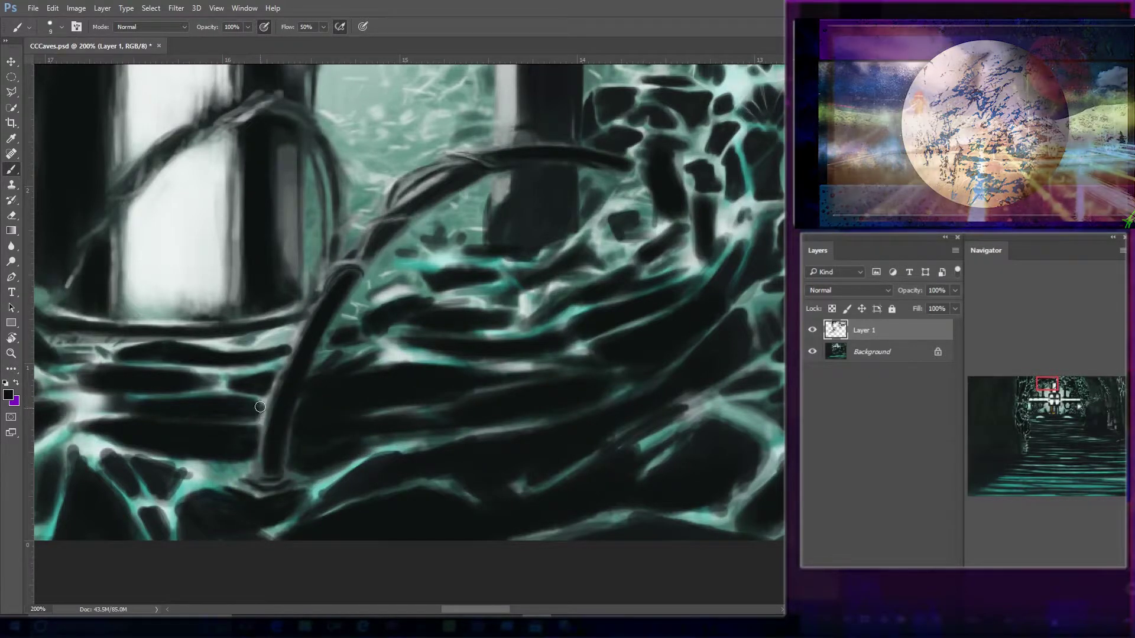
# Paint black along the ledges beside the curved cable and up toward the rock wall, narrowing the fine gaps with a smaller brush.
pyautogui.moveTo(180, 379); pyautogui.dragTo(273, 381)
pyautogui.moveTo(322, 301); pyautogui.dragTo(276, 409)
pyautogui.moveTo(263, 445)
pyautogui.mouseDown()
pyautogui.moveTo(263, 470)
pyautogui.moveTo(288, 432)
pyautogui.mouseUp()
pyautogui.moveTo(365, 449)
pyautogui.mouseDown()
pyautogui.moveTo(438, 433)
pyautogui.moveTo(402, 435)
pyautogui.mouseUp()
pyautogui.press('[')
pyautogui.press('[')
pyautogui.press('[')
pyautogui.press('[')
pyautogui.moveTo(245, 466); pyautogui.dragTo(215, 481)
pyautogui.moveTo(585, 273); pyautogui.dragTo(535, 289)
pyautogui.moveTo(563, 286); pyautogui.dragTo(523, 316)
pyautogui.moveTo(632, 249); pyautogui.dragTo(607, 267)
pyautogui.moveTo(653, 218); pyautogui.dragTo(598, 260)
# Enlarge the brush and blacken the bigger rocks around the curved cable's base and along the canvas's lower edge.
pyautogui.press(']')
pyautogui.press(']')
pyautogui.press(']')
pyautogui.press(']')
pyautogui.press(']')
pyautogui.press(']')
pyautogui.press(']')
pyautogui.press(']')
pyautogui.moveTo(68, 453); pyautogui.dragTo(100, 502)
pyautogui.moveTo(37, 456)
pyautogui.mouseDown()
pyautogui.moveTo(516, 472)
pyautogui.moveTo(465, 463)
pyautogui.mouseUp()
pyautogui.moveTo(485, 486); pyautogui.dragTo(421, 540)
pyautogui.moveTo(339, 436); pyautogui.dragTo(336, 450)
pyautogui.moveTo(284, 496); pyautogui.dragTo(227, 472)
# Tighten the gaps in the ledges below the tube with a fine black brush, and fill the rocks beneath them with a larger one.
pyautogui.press('[')
pyautogui.press('[')
pyautogui.press('[')
pyautogui.press('[')
pyautogui.press('[')
pyautogui.press('[')
pyautogui.press('[')
pyautogui.press('[')
pyautogui.press('[')
pyautogui.moveTo(204, 383); pyautogui.dragTo(247, 413)
pyautogui.moveTo(188, 439)
pyautogui.mouseDown()
pyautogui.moveTo(149, 404)
pyautogui.moveTo(131, 452)
pyautogui.mouseUp()
pyautogui.press(']')
pyautogui.press(']')
pyautogui.press(']')
pyautogui.press(']')
pyautogui.moveTo(126, 456); pyautogui.dragTo(198, 501)
# Paint black over the small rocks left of the glowing tube, and darken the edge of the tube's dark side with a larger brush.
pyautogui.moveTo(379, 261); pyautogui.dragTo(403, 313)
pyautogui.moveTo(393, 302); pyautogui.dragTo(369, 313)
pyautogui.moveTo(361, 252); pyautogui.dragTo(352, 264)
pyautogui.moveTo(381, 231); pyautogui.dragTo(348, 224)
pyautogui.press(']')
pyautogui.press(']')
pyautogui.press(']')
pyautogui.press(']')
pyautogui.moveTo(475, 99)
pyautogui.mouseDown()
pyautogui.moveTo(473, 211)
pyautogui.moveTo(436, 229)
pyautogui.mouseUp()
# Sample white from the glowing tube and add very fine light lines around the small cable and rocks on the tube's left.
pyautogui.keyDown('alt'); pyautogui.click(585, 236); pyautogui.keyUp('alt')
pyautogui.press('[')
pyautogui.press('[')
pyautogui.press('[')
pyautogui.press('[')
pyautogui.press('[')
pyautogui.press('[')
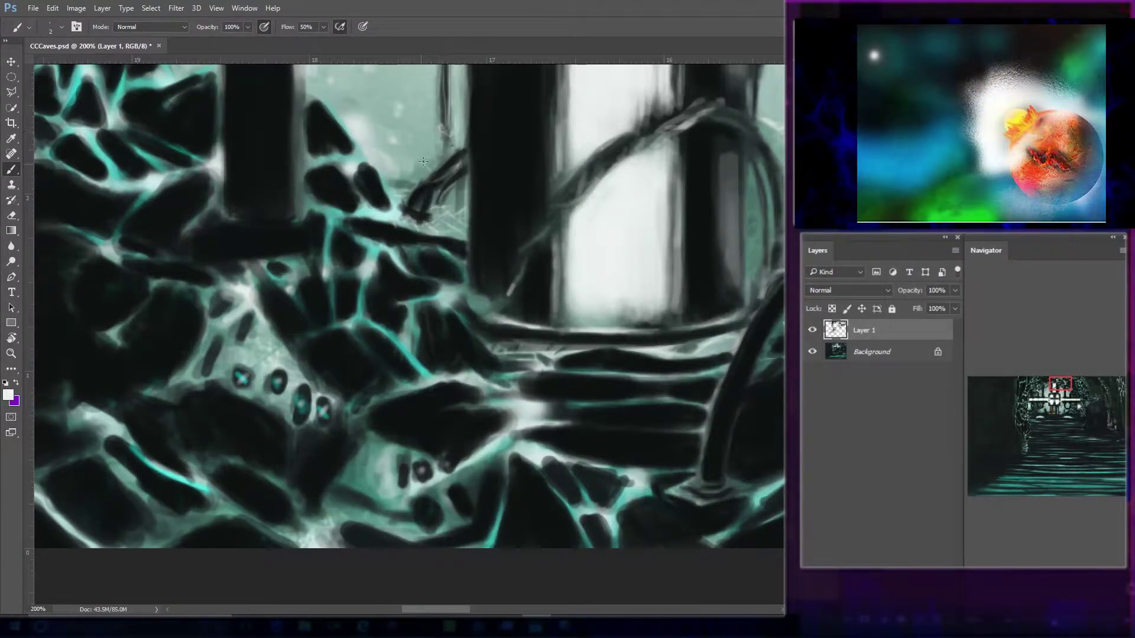
pyautogui.moveTo(437, 234); pyautogui.dragTo(470, 241)
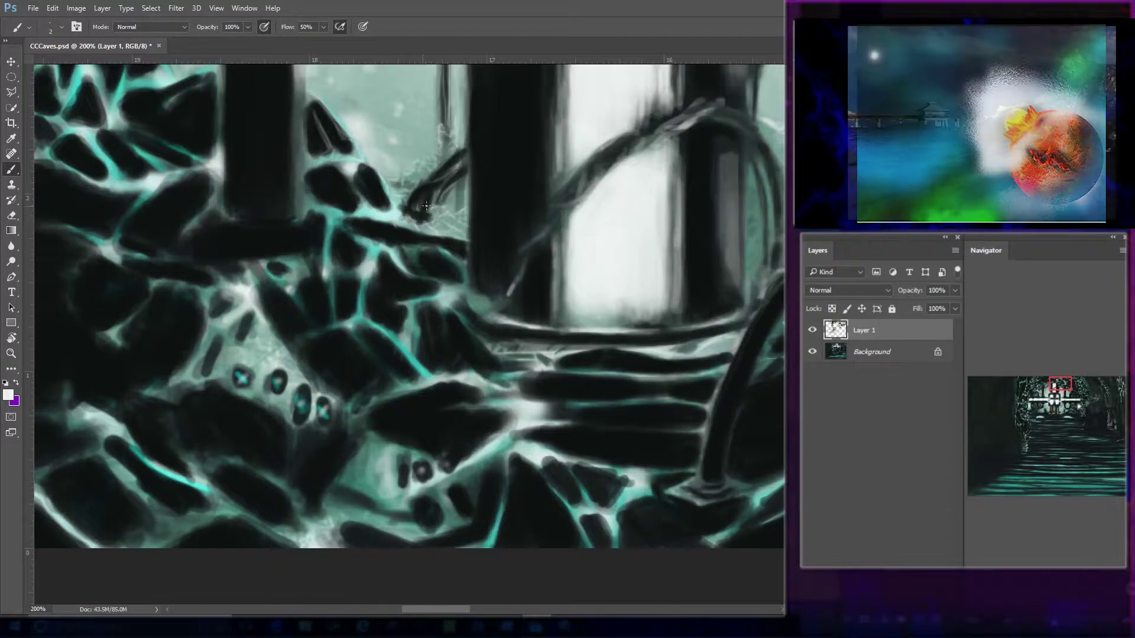
# Sample a dark tone from the rocks and touch up the rocks and dark pipe left of the glowing tube with a larger brush.
pyautogui.keyDown('alt'); pyautogui.click(151, 372); pyautogui.keyUp('alt')
pyautogui.press(']')
pyautogui.press(']')
pyautogui.press(']')
pyautogui.press(']')
pyautogui.press(']')
pyautogui.moveTo(147, 393); pyautogui.dragTo(170, 380)
pyautogui.moveTo(216, 216); pyautogui.dragTo(236, 223)
pyautogui.moveTo(254, 165); pyautogui.dragTo(238, 315)
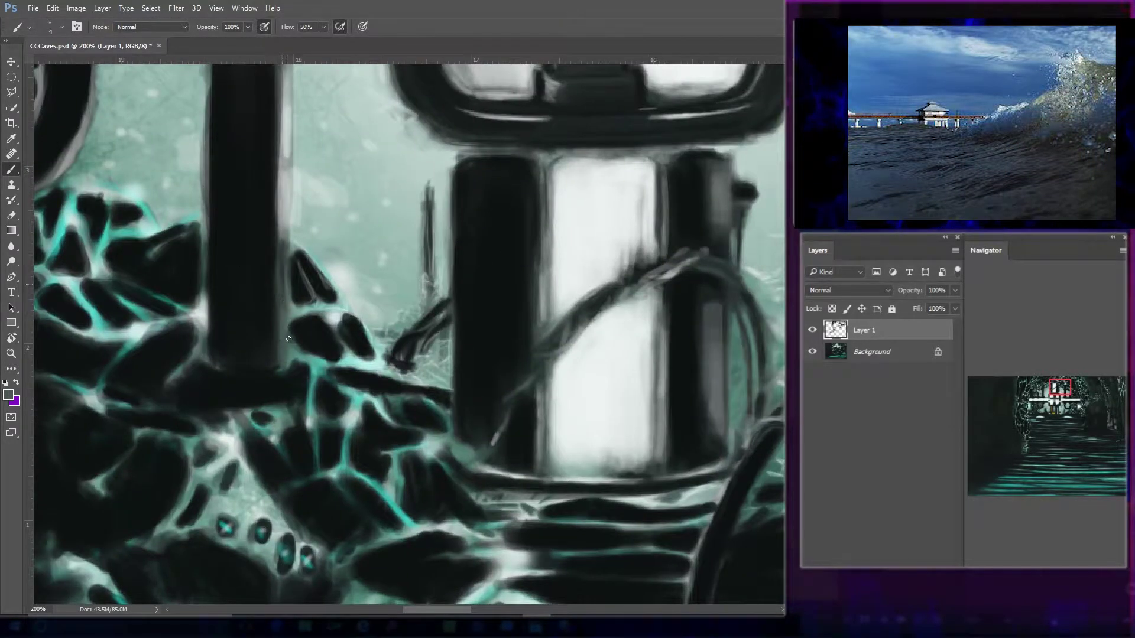
# Refine the glowing tube's left edge and the cable crossing its front with very fine dark strokes.
pyautogui.press('[')
pyautogui.press('[')
pyautogui.press('[')
pyautogui.press('[')
pyautogui.scroll(3, 423, 284)
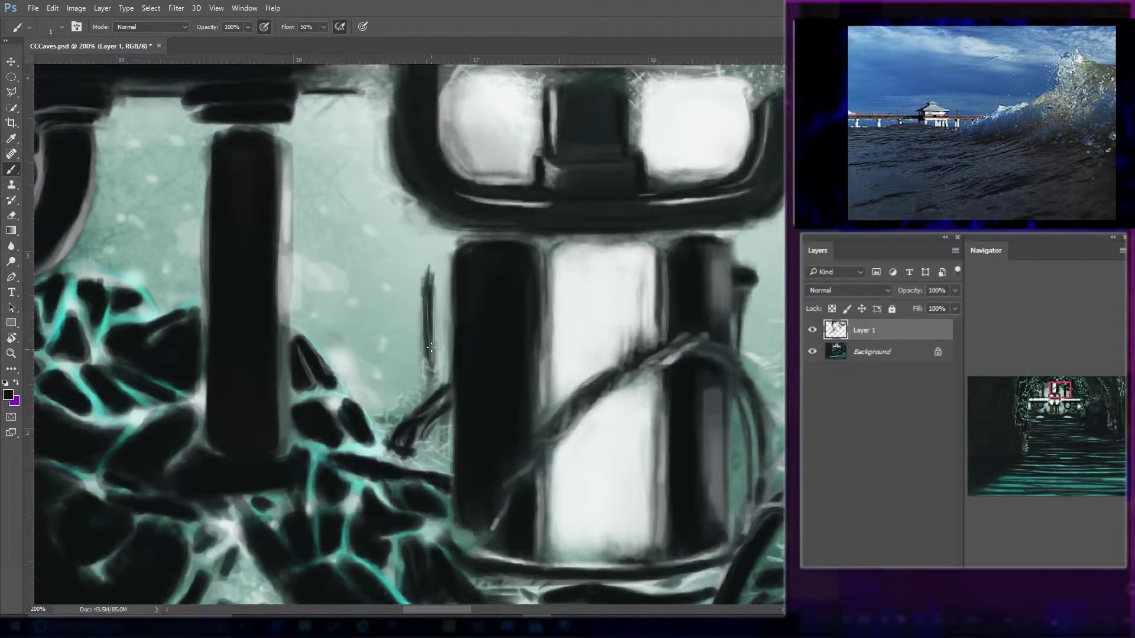
pyautogui.moveTo(454, 304); pyautogui.dragTo(454, 359)
pyautogui.moveTo(494, 525); pyautogui.dragTo(533, 452)
pyautogui.press('[')
pyautogui.press('[')
pyautogui.press('[')
pyautogui.press('[')
pyautogui.moveTo(631, 362); pyautogui.dragTo(566, 429)
# Zoom out and review the machinery, rock walls and water across the whole cave painting.
pyautogui.click(11, 354)
pyautogui.keyDown('alt'); pyautogui.click(400, 447); pyautogui.keyUp('alt')
pyautogui.keyDown('alt'); pyautogui.click(402, 443); pyautogui.keyUp('alt')
pyautogui.click(811, 332)
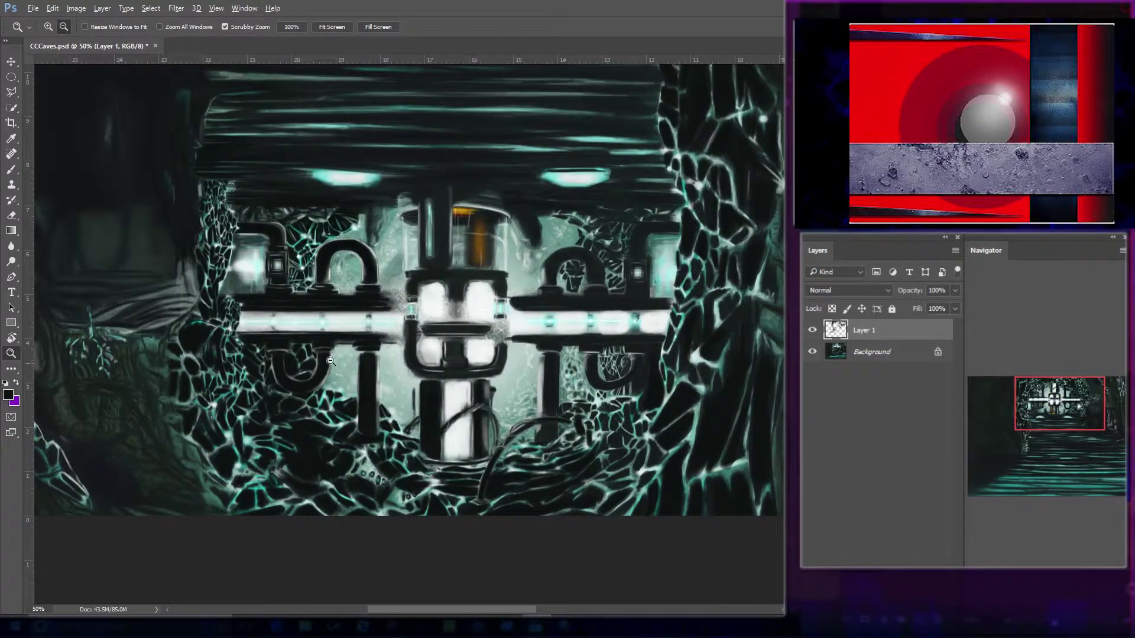
pyautogui.scroll(-2, 248, 407)
pyautogui.scroll(1, 522, 398)
pyautogui.scroll(3, 412, 408)
pyautogui.scroll(-4, 410, 419)
pyautogui.scroll(-2, 410, 419)
pyautogui.moveTo(475, 609); pyautogui.dragTo(445, 609)
pyautogui.press('r')
pyautogui.press('Escape')
pyautogui.scroll(-5, 449, 532)
pyautogui.moveTo(526, 610); pyautogui.dragTo(578, 610)
pyautogui.scroll(3, 602, 566)
# Paint black over the rocks directly below the glowing panel under the bent pipe, working at 300% zoom.
pyautogui.press('z')
pyautogui.click(404, 540)
pyautogui.press('r')
pyautogui.moveTo(249, 442); pyautogui.dragTo(398, 518)
pyautogui.scroll(-2, 467, 561)
pyautogui.moveTo(536, 609); pyautogui.dragTo(529, 613)
pyautogui.moveTo(412, 527); pyautogui.dragTo(412, 488)
pyautogui.hotkey('ctrl', '+')
pyautogui.press('b')
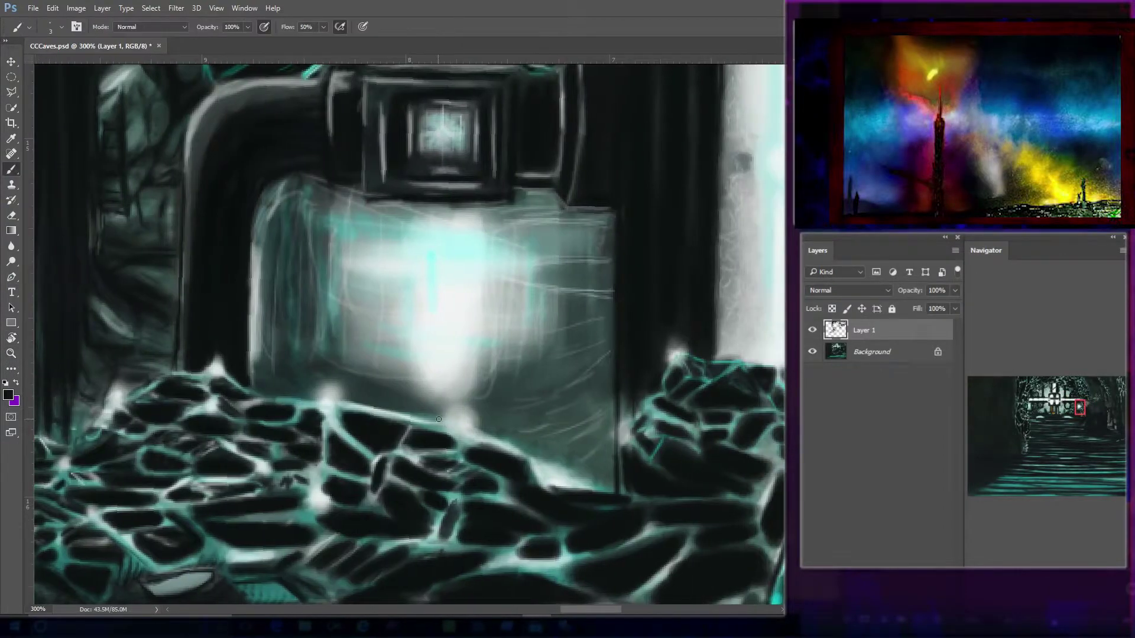
pyautogui.press(']')
pyautogui.moveTo(570, 485); pyautogui.dragTo(608, 495)
pyautogui.moveTo(474, 473); pyautogui.dragTo(420, 456)
pyautogui.moveTo(332, 430)
pyautogui.mouseDown()
pyautogui.moveTo(374, 459)
pyautogui.moveTo(335, 459)
pyautogui.mouseUp()
# Separate the small rocks on the left side of the pile below the glowing panel with finer black strokes.
pyautogui.press('[')
pyautogui.press('[')
pyautogui.moveTo(309, 509); pyautogui.dragTo(267, 510)
pyautogui.moveTo(198, 503); pyautogui.dragTo(240, 492)
pyautogui.moveTo(123, 449); pyautogui.dragTo(190, 436)
pyautogui.moveTo(74, 542); pyautogui.dragTo(105, 555)
# Darken the edges of the pale slabs at the foot of the rock pile with a very fine black brush.
pyautogui.press('[')
pyautogui.press('[')
pyautogui.scroll(-2, 181, 588)
pyautogui.press(']')
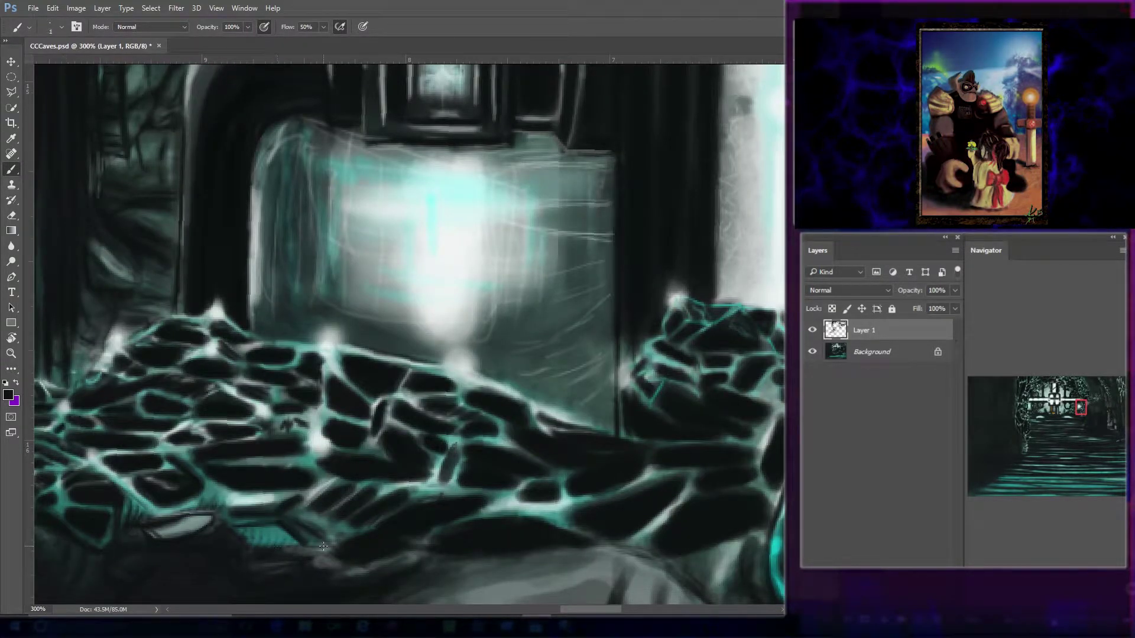
pyautogui.moveTo(230, 511); pyautogui.dragTo(203, 516)
pyautogui.moveTo(216, 514); pyautogui.dragTo(179, 512)
# Blacken the rocks along the pile's lower ledge, its crest below the glowing panel and its far left side.
pyautogui.press(']')
pyautogui.moveTo(427, 571)
pyautogui.mouseDown()
pyautogui.moveTo(628, 552)
pyautogui.moveTo(521, 554)
pyautogui.mouseUp()
pyautogui.moveTo(510, 561); pyautogui.dragTo(446, 566)
pyautogui.moveTo(571, 513); pyautogui.dragTo(498, 516)
pyautogui.moveTo(475, 388); pyautogui.dragTo(342, 354)
pyautogui.press(']')
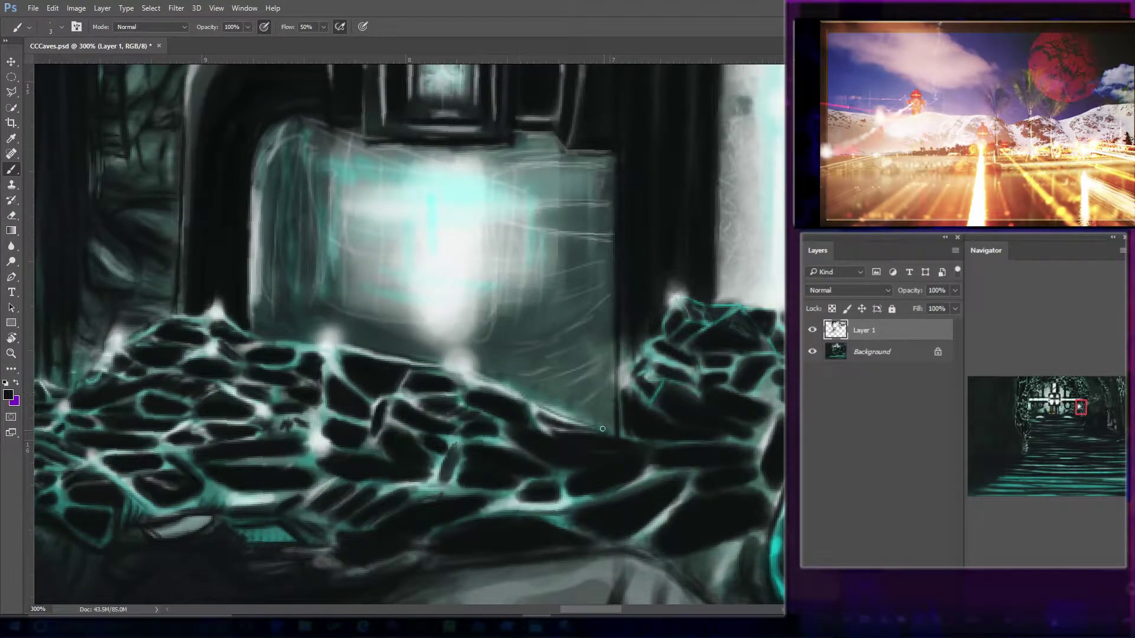
pyautogui.moveTo(137, 425); pyautogui.dragTo(73, 422)
pyautogui.moveTo(127, 442); pyautogui.dragTo(70, 452)
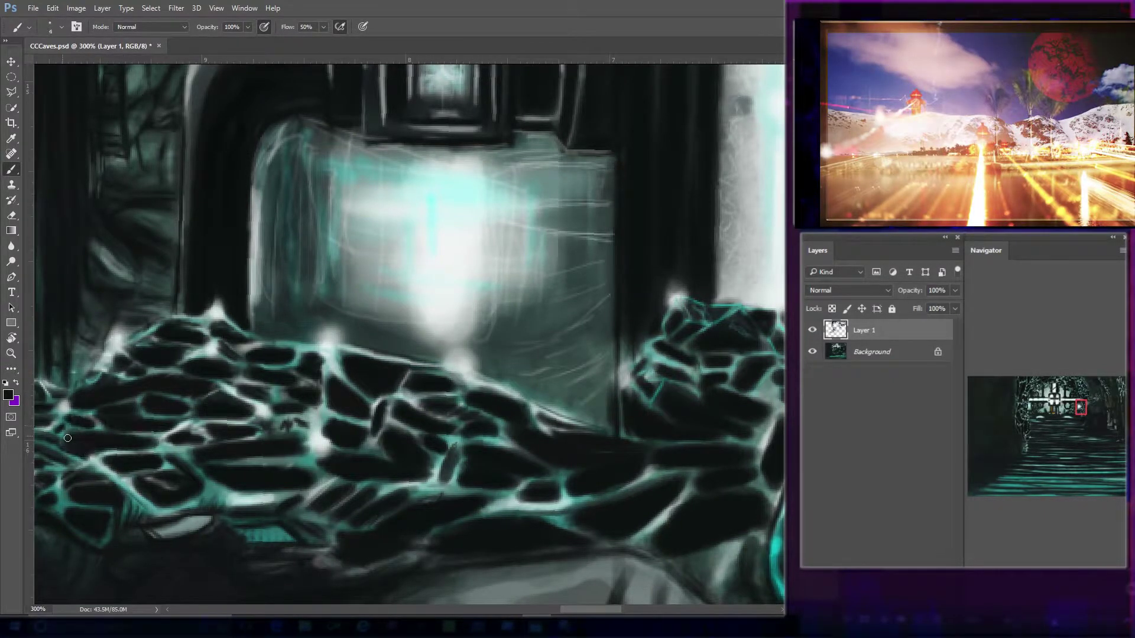
# Enlarge the brush and fill the pile's central and right-hand rocks with solid black, covering the thin gaps near the panel's lower corner.
pyautogui.press(']')
pyautogui.press(']')
pyautogui.press(']')
pyautogui.press(']')
pyautogui.moveTo(448, 502); pyautogui.dragTo(373, 520)
pyautogui.moveTo(286, 495); pyautogui.dragTo(322, 473)
pyautogui.moveTo(442, 402); pyautogui.dragTo(482, 421)
pyautogui.moveTo(532, 417); pyautogui.dragTo(634, 438)
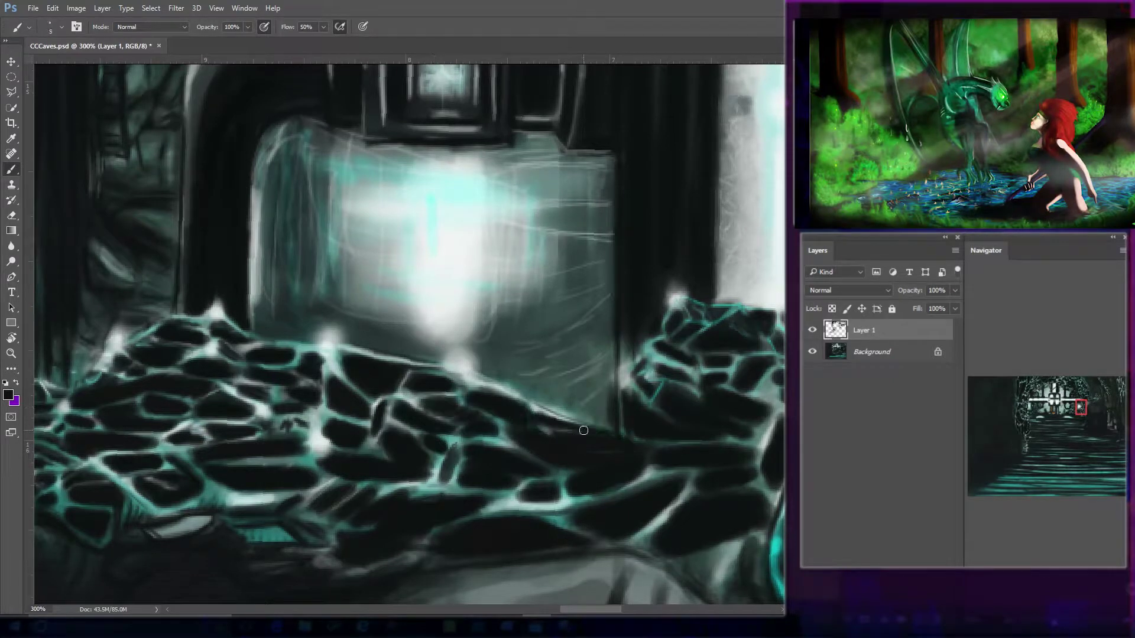
pyautogui.moveTo(635, 399); pyautogui.dragTo(668, 415)
# Refine the lower ledge's underside and the top of the small right-hand rock mound with a finer black brush.
pyautogui.press('[')
pyautogui.press('[')
pyautogui.moveTo(569, 554); pyautogui.dragTo(462, 565)
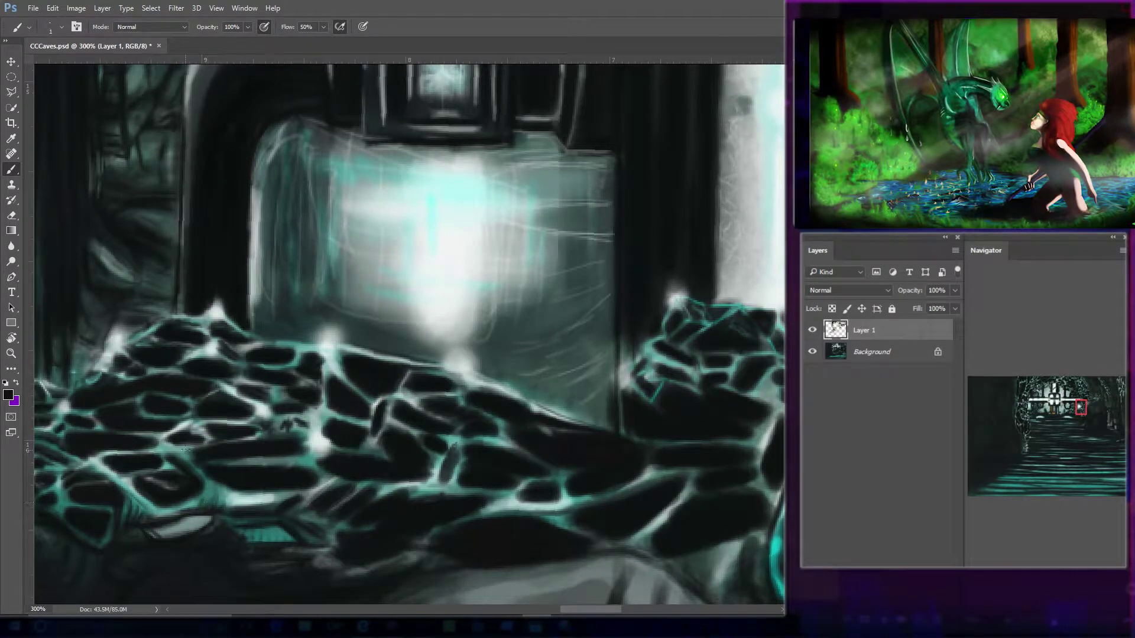
pyautogui.moveTo(728, 323); pyautogui.dragTo(703, 308)
# Sample a pale teal and add very fine highlight lines to the rocks on the slope below the panel's right half.
pyautogui.keyDown('alt'); pyautogui.click(544, 409); pyautogui.keyUp('alt')
pyautogui.press('[')
pyautogui.press('[')
pyautogui.press('[')
pyautogui.press('[')
pyautogui.moveTo(514, 433); pyautogui.dragTo(638, 441)
pyautogui.moveTo(470, 409); pyautogui.dragTo(489, 415)
pyautogui.moveTo(419, 400); pyautogui.dragTo(453, 416)
pyautogui.moveTo(452, 425); pyautogui.dragTo(495, 434)
# Enlarge the brush slightly and brighten the rock pile's crest and upper-left gaps with pale teal highlights.
pyautogui.press(']')
pyautogui.moveTo(449, 378); pyautogui.dragTo(349, 352)
pyautogui.moveTo(247, 332)
pyautogui.mouseDown()
pyautogui.moveTo(322, 352)
pyautogui.moveTo(374, 402)
pyautogui.mouseUp()
pyautogui.moveTo(324, 370); pyautogui.dragTo(321, 410)
pyautogui.moveTo(236, 355)
pyautogui.mouseDown()
pyautogui.moveTo(202, 361)
pyautogui.moveTo(167, 333)
pyautogui.mouseUp()
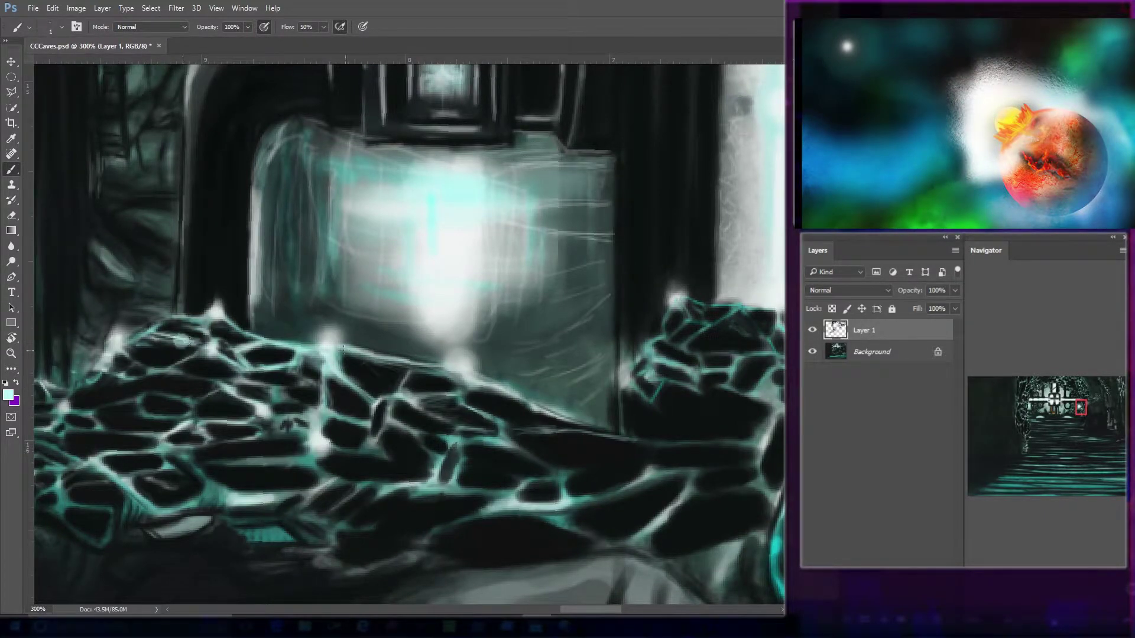
# Draw very fine pale teal highlight lines along the rock pile's right slope and across the small right-hand mound.
pyautogui.moveTo(348, 352); pyautogui.dragTo(418, 369)
pyautogui.moveTo(494, 424); pyautogui.dragTo(591, 431)
pyautogui.moveTo(646, 397); pyautogui.dragTo(684, 439)
pyautogui.moveTo(664, 387); pyautogui.dragTo(736, 436)
pyautogui.moveTo(707, 387); pyautogui.dragTo(756, 422)
pyautogui.moveTo(350, 359); pyautogui.dragTo(396, 390)
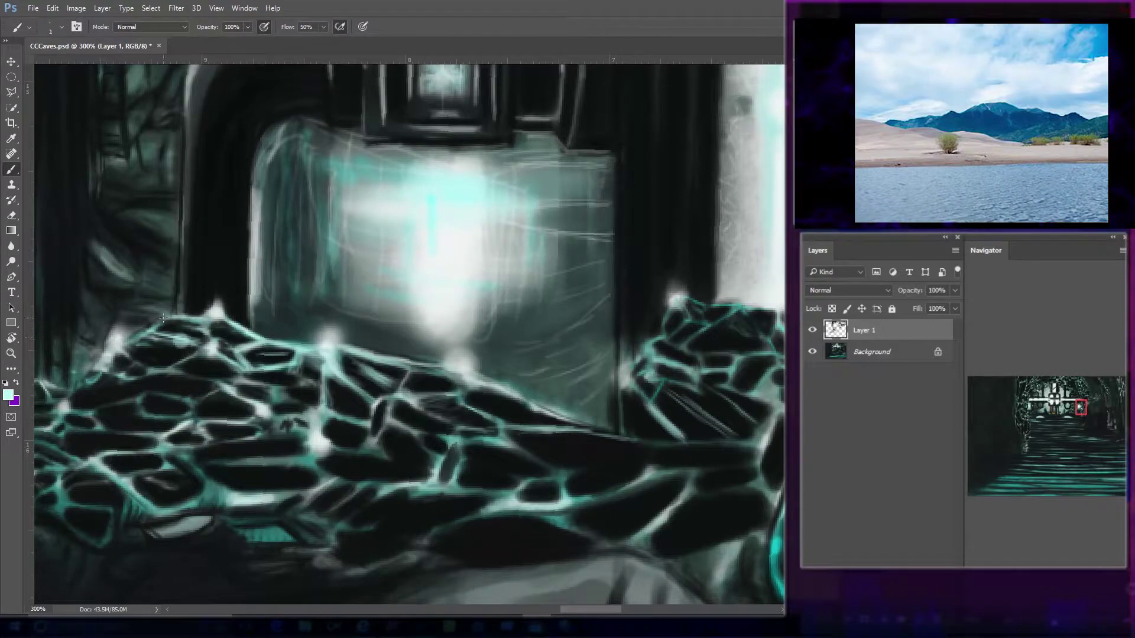
# Enlarge the brush and brighten the crest's right slope, the valley and the right-hand mound's edges and cracks.
pyautogui.press(']')
pyautogui.moveTo(361, 356); pyautogui.dragTo(445, 377)
pyautogui.moveTo(522, 397); pyautogui.dragTo(557, 426)
pyautogui.moveTo(550, 408); pyautogui.dragTo(614, 429)
pyautogui.moveTo(622, 391)
pyautogui.mouseDown()
pyautogui.moveTo(586, 424)
pyautogui.moveTo(598, 426)
pyautogui.mouseUp()
pyautogui.moveTo(612, 432); pyautogui.dragTo(544, 455)
pyautogui.moveTo(523, 387); pyautogui.dragTo(473, 416)
pyautogui.moveTo(664, 332); pyautogui.dragTo(630, 402)
pyautogui.moveTo(633, 385); pyautogui.dragTo(693, 445)
pyautogui.moveTo(648, 345); pyautogui.dragTo(695, 366)
pyautogui.moveTo(660, 353)
pyautogui.mouseDown()
pyautogui.moveTo(682, 320)
pyautogui.moveTo(679, 332)
pyautogui.moveTo(736, 307)
pyautogui.mouseUp()
# Trace the ridge from the left peak down to the valley and over the right-hand mound in near-white.
pyautogui.press(']')
pyautogui.press('[')
pyautogui.moveTo(449, 378); pyautogui.dragTo(222, 319)
pyautogui.moveTo(172, 323)
pyautogui.mouseDown()
pyautogui.moveTo(212, 320)
pyautogui.moveTo(447, 371)
pyautogui.moveTo(614, 427)
pyautogui.mouseUp()
pyautogui.press('[')
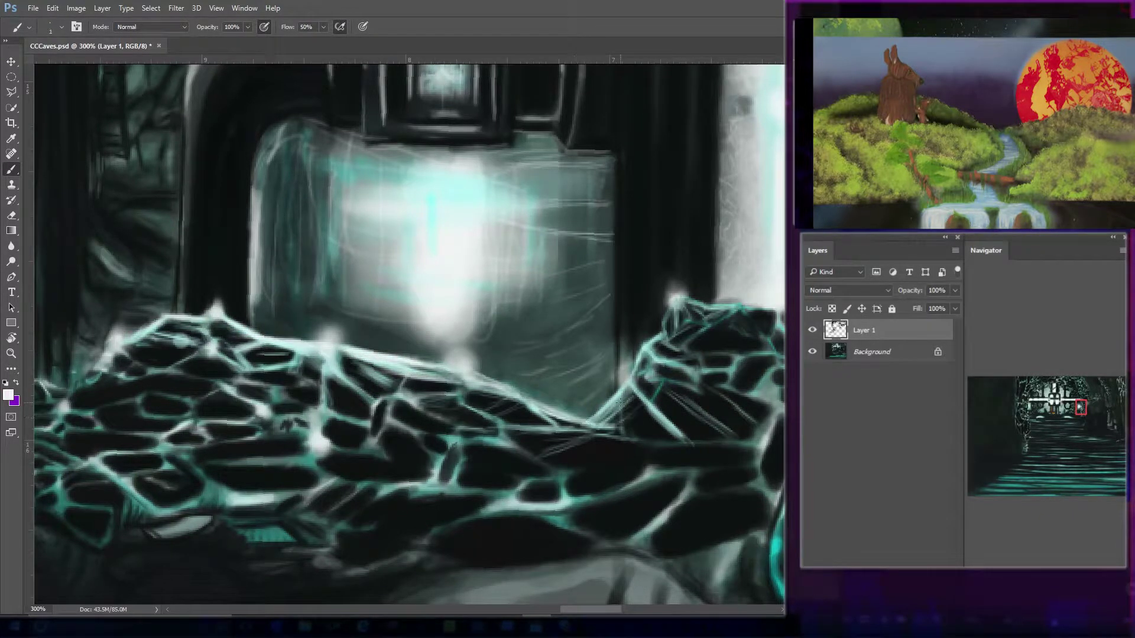
pyautogui.moveTo(638, 378); pyautogui.dragTo(665, 336)
pyautogui.moveTo(665, 336)
pyautogui.mouseDown()
pyautogui.moveTo(675, 300)
pyautogui.moveTo(741, 308)
pyautogui.mouseUp()
pyautogui.moveTo(741, 313); pyautogui.dragTo(768, 335)
# Add finer white lines to the crest, the long ledge below the valley and the right-hand mound's peak.
pyautogui.press('[')
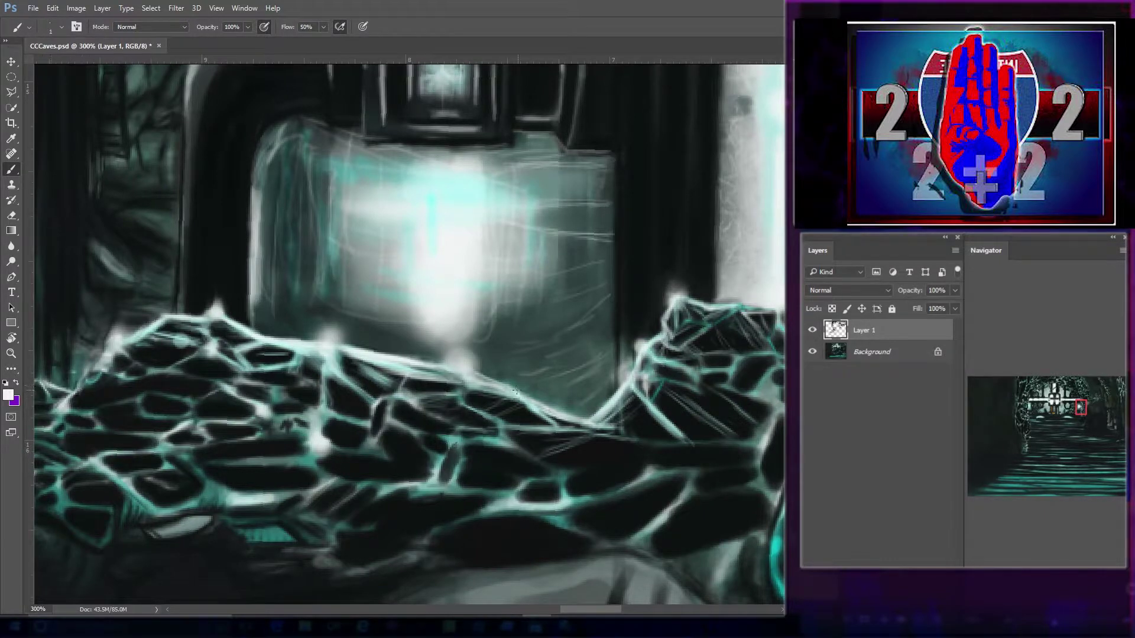
pyautogui.moveTo(516, 392); pyautogui.dragTo(451, 366)
pyautogui.moveTo(746, 443); pyautogui.dragTo(521, 444)
pyautogui.moveTo(661, 341); pyautogui.dragTo(688, 354)
pyautogui.moveTo(665, 343); pyautogui.dragTo(693, 320)
# Brighten the rock gaps below the left peak with a larger brush and the lower central gaps with a smaller one.
pyautogui.press(']')
pyautogui.press(']')
pyautogui.press(']')
pyautogui.press(']')
pyautogui.press(']')
pyautogui.press(']')
pyautogui.moveTo(214, 343); pyautogui.dragTo(254, 362)
pyautogui.moveTo(394, 389)
pyautogui.mouseDown()
pyautogui.moveTo(361, 367)
pyautogui.moveTo(395, 383)
pyautogui.mouseUp()
pyautogui.press('[')
pyautogui.press('[')
pyautogui.press('[')
pyautogui.press('[')
pyautogui.moveTo(500, 439)
pyautogui.mouseDown()
pyautogui.moveTo(447, 442)
pyautogui.moveTo(435, 470)
pyautogui.mouseUp()
pyautogui.moveTo(426, 485); pyautogui.dragTo(355, 486)
pyautogui.moveTo(324, 470); pyautogui.dragTo(234, 463)
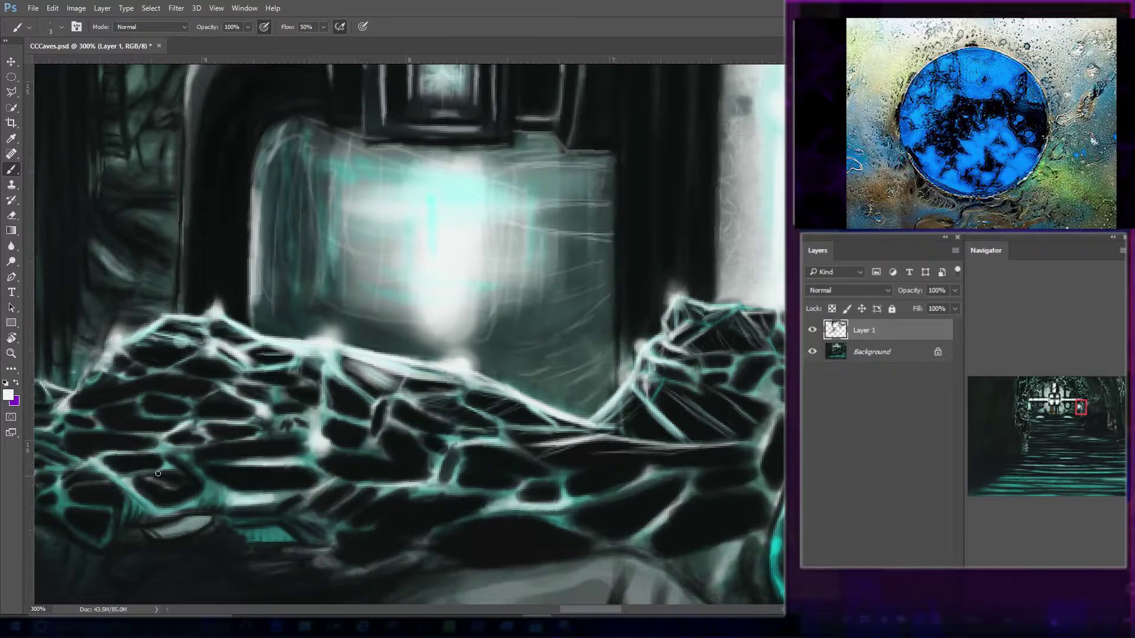
# Enlarge the brush slightly and thicken the white rim where the pile's right slope meets the right-hand mound.
pyautogui.press(']')
pyautogui.press(']')
pyautogui.moveTo(638, 352); pyautogui.dragTo(594, 422)
pyautogui.moveTo(613, 402)
pyautogui.mouseDown()
pyautogui.moveTo(613, 369)
pyautogui.moveTo(584, 419)
pyautogui.moveTo(477, 373)
pyautogui.mouseUp()
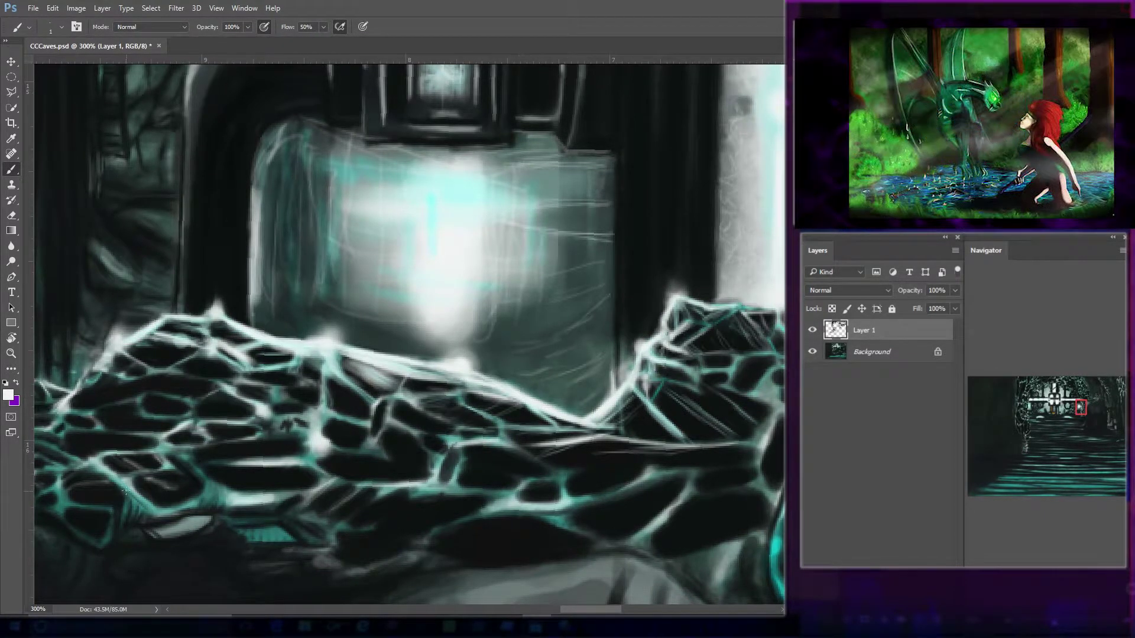
# Sample black from a rock and darken the central gaps, the area below the left peak and the right slope.
pyautogui.keyDown('alt'); pyautogui.click(418, 471); pyautogui.keyUp('alt')
pyautogui.moveTo(452, 454); pyautogui.dragTo(438, 484)
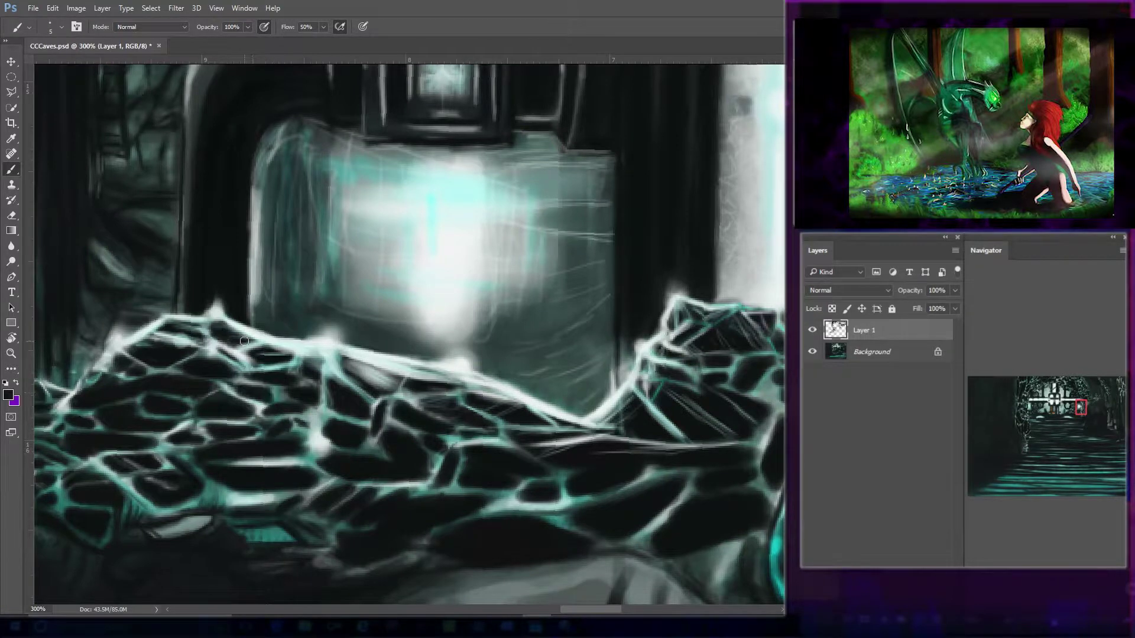
pyautogui.press(']')
pyautogui.press(']')
pyautogui.moveTo(244, 341); pyautogui.dragTo(348, 408)
pyautogui.press('[')
pyautogui.press('[')
pyautogui.moveTo(591, 440); pyautogui.dragTo(453, 414)
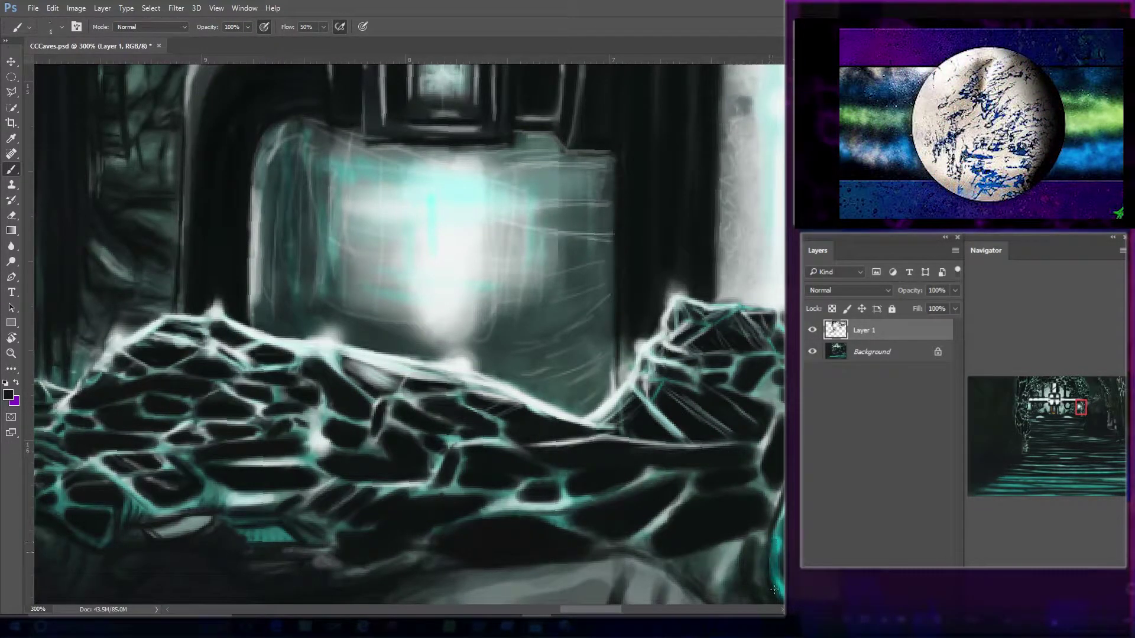
# Enlarge the black brush and tone down the gaps among the rocks in the pile's lower-left part.
pyautogui.press(']')
pyautogui.press(']')
pyautogui.press(']')
pyautogui.press(']')
pyautogui.press(']')
pyautogui.moveTo(313, 440); pyautogui.dragTo(224, 453)
pyautogui.moveTo(174, 486)
pyautogui.mouseDown()
pyautogui.moveTo(152, 461)
pyautogui.moveTo(99, 458)
pyautogui.mouseUp()
# Adjust the black brush size, darken the rocks under the crest and in the lower centre, and save the painting.
pyautogui.press('[')
pyautogui.press('[')
pyautogui.press('[')
pyautogui.press('[')
pyautogui.press('[')
pyautogui.press('[')
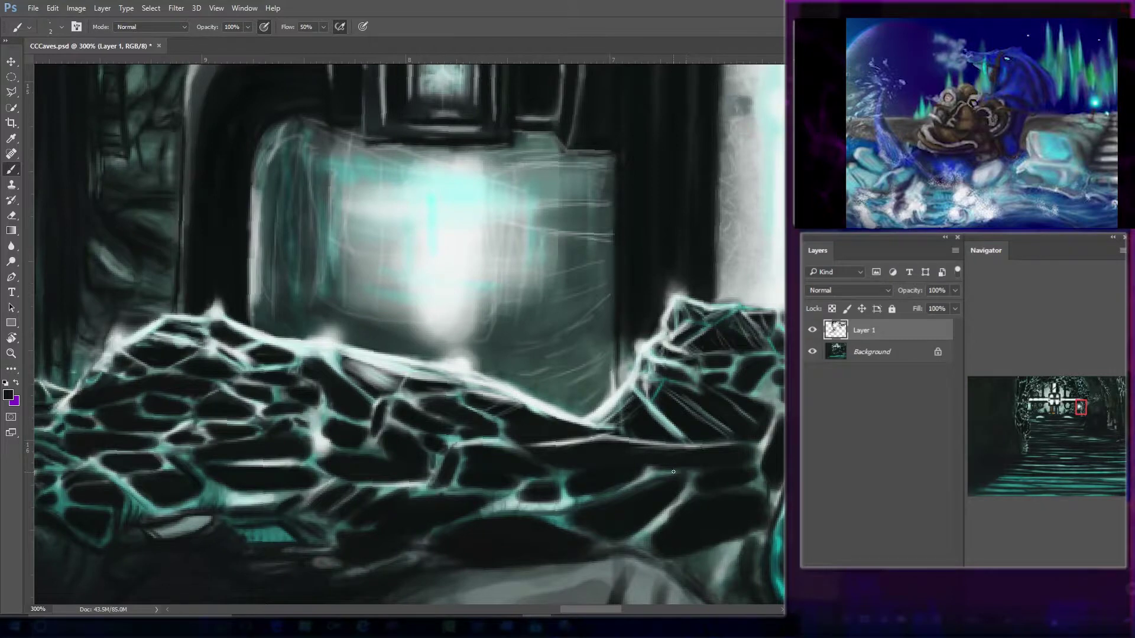
pyautogui.press(']')
pyautogui.press(']')
pyautogui.press(']')
pyautogui.press(']')
pyautogui.moveTo(346, 364); pyautogui.dragTo(390, 390)
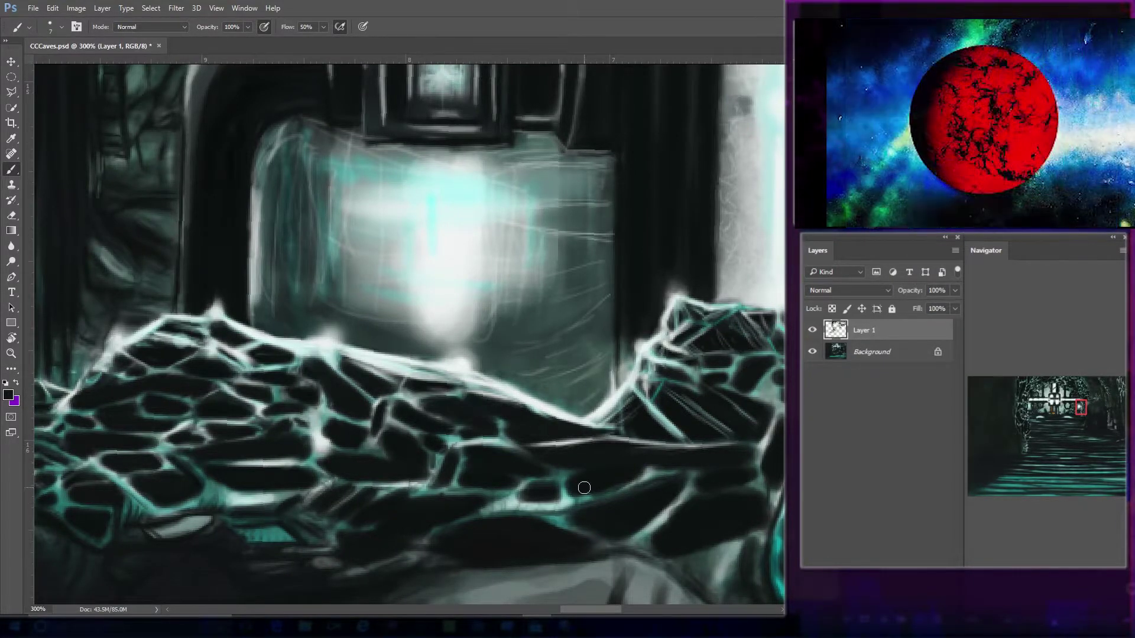
pyautogui.moveTo(566, 475); pyautogui.dragTo(519, 486)
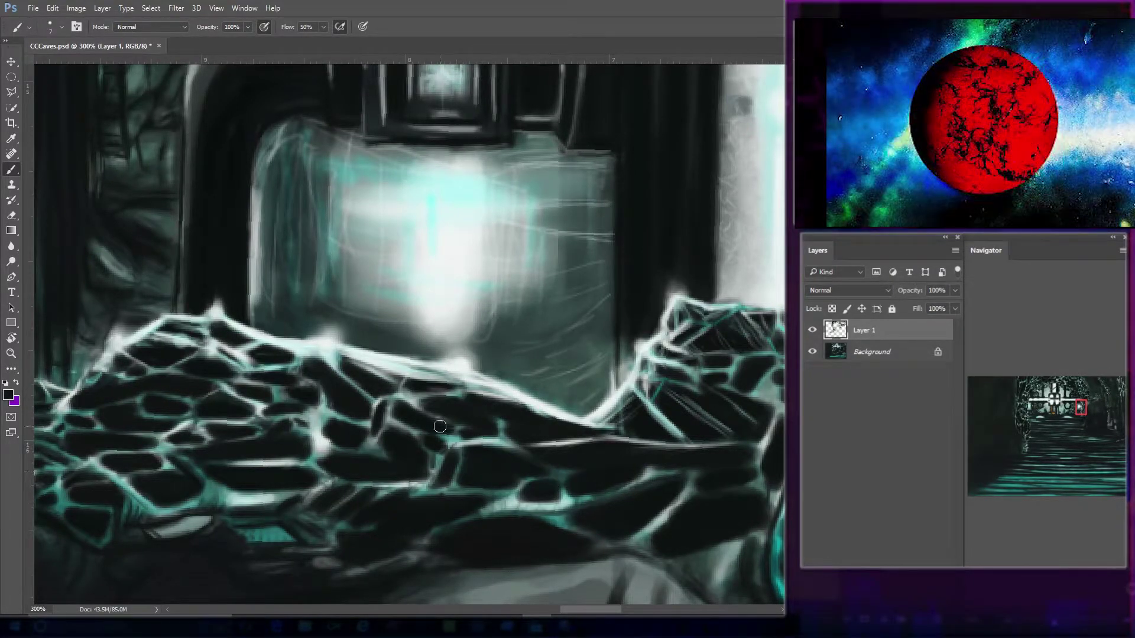
pyautogui.hotkey('ctrl', 's')
# Try copying a rectangular selection around the glowing panel and rock pile to a new layer.
pyautogui.hotkey('shift', 'm')
pyautogui.moveTo(37, 67); pyautogui.dragTo(746, 465)
pyautogui.moveTo(600, 612); pyautogui.dragTo(597, 611)
pyautogui.hotkey('ctrl', 'j')
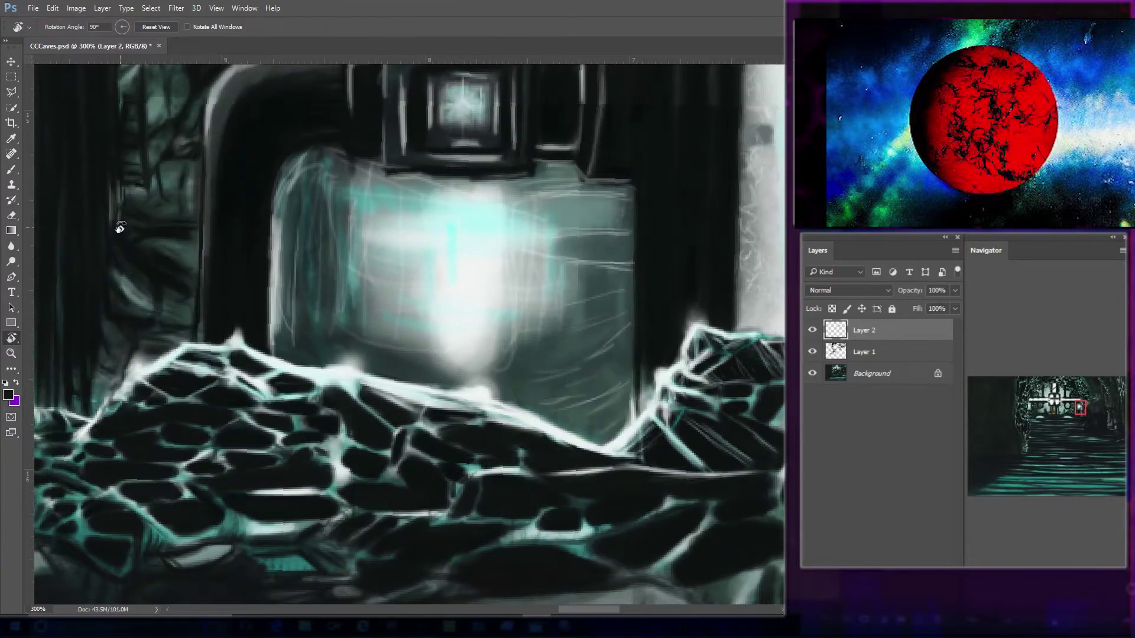
pyautogui.doubleClick(11, 338)
pyautogui.click(11, 353)
pyautogui.keyDown('alt'); pyautogui.click(460, 407); pyautogui.keyUp('alt')
pyautogui.keyDown('alt'); pyautogui.click(460, 406); pyautogui.keyUp('alt')
pyautogui.keyDown('alt'); pyautogui.click(460, 407); pyautogui.keyUp('alt')
pyautogui.keyDown('alt'); pyautogui.click(460, 406); pyautogui.keyUp('alt')
pyautogui.keyDown('alt'); pyautogui.click(460, 406); pyautogui.keyUp('alt')
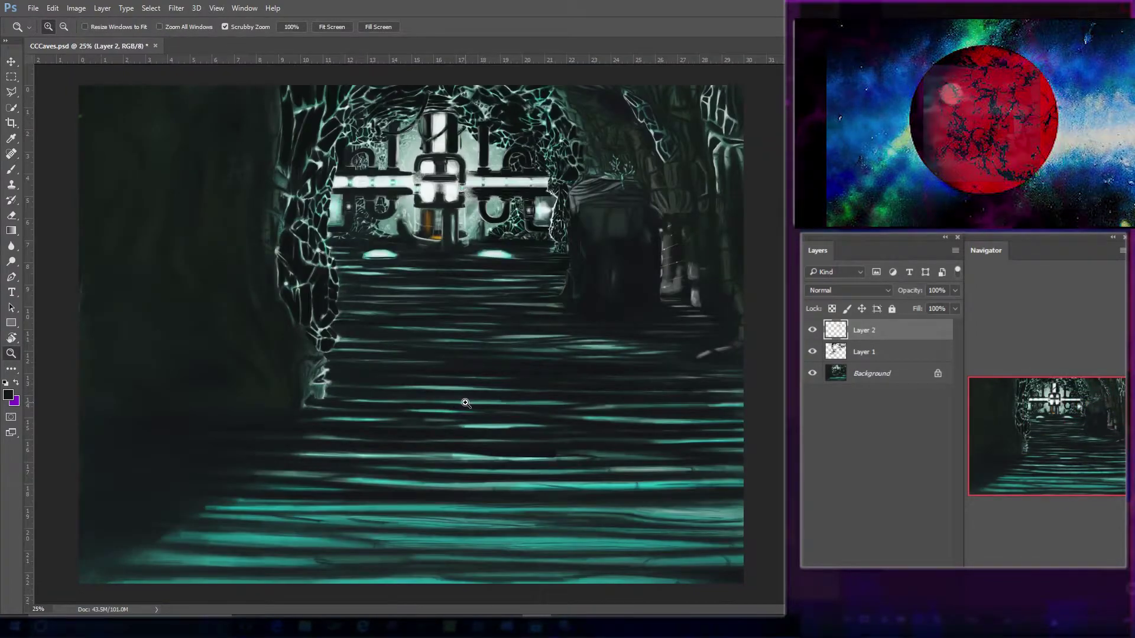
# Save the painting under the new file name CCCLight.
pyautogui.click(33, 8)
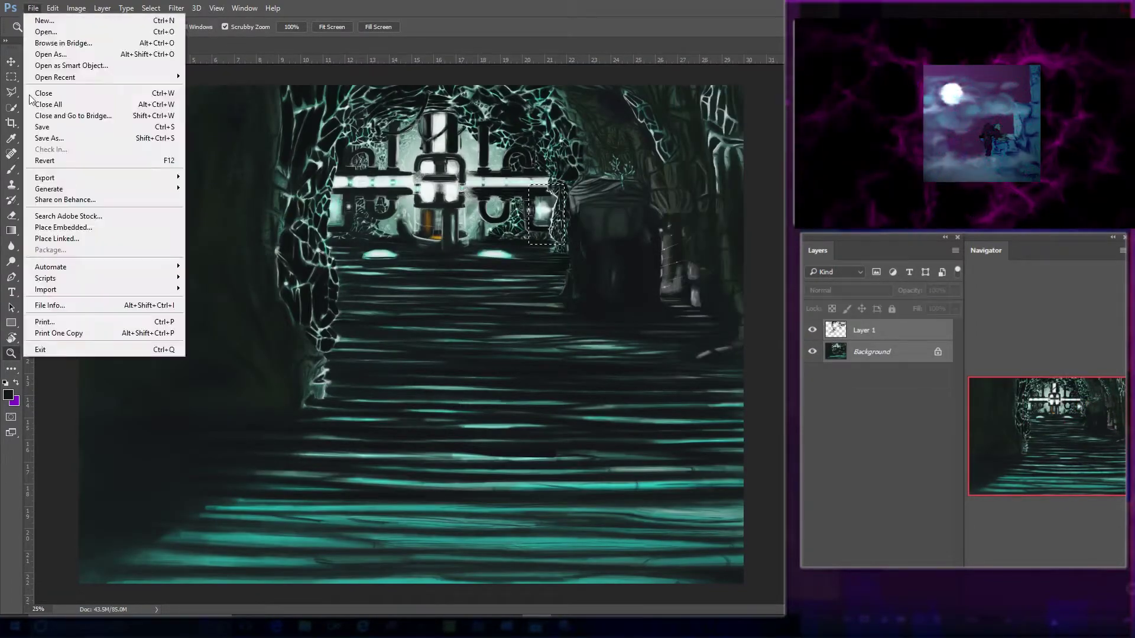
pyautogui.click(49, 139)
pyautogui.click(66, 258)
pyautogui.click(134, 400)
pyautogui.press('BackSpace')
pyautogui.press('BackSpace')
pyautogui.press('BackSpace')
pyautogui.press('BackSpace')
pyautogui.write('Light')
pyautogui.press('Return')
# Copy the rectangular area around the glowing panel and rocks to its own layer and enlarge it across most of the canvas.
pyautogui.click(908, 356)
pyautogui.moveTo(529, 185); pyautogui.dragTo(564, 244)
pyautogui.rightClick(539, 221)
pyautogui.click(600, 317)
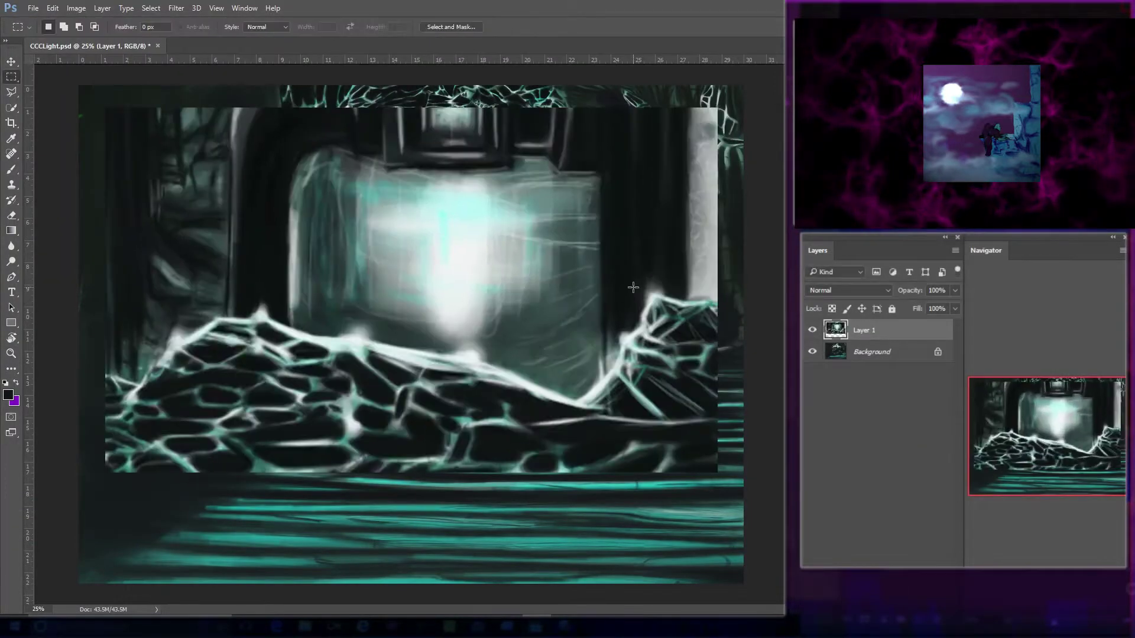
# Add a new layer and paint black over the background to the left of the glowing panel with a large brush.
pyautogui.hotkey('ctrl', 'shift', 'alt', 'n')
pyautogui.press('b')
pyautogui.moveTo(152, 319); pyautogui.dragTo(127, 360)
pyautogui.press(']')
pyautogui.press(']')
pyautogui.press(']')
pyautogui.press(']')
pyautogui.press(']')
pyautogui.press(']')
pyautogui.moveTo(204, 243)
pyautogui.mouseDown()
pyautogui.moveTo(226, 137)
pyautogui.moveTo(155, 123)
pyautogui.mouseUp()
# Reduce the brush size and black out the pipes and background above and to the right of the glowing panel.
pyautogui.press('[')
pyautogui.press('[')
pyautogui.press('[')
pyautogui.press('[')
pyautogui.press('[')
pyautogui.press('[')
pyautogui.press('[')
pyautogui.press('[')
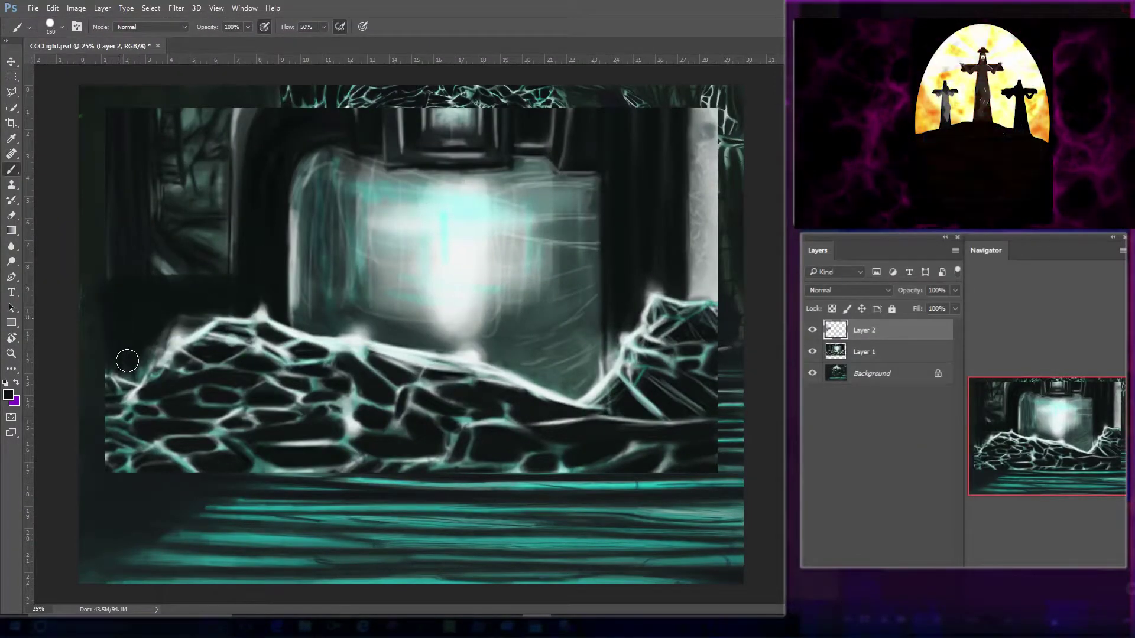
pyautogui.moveTo(374, 139)
pyautogui.mouseDown()
pyautogui.moveTo(684, 126)
pyautogui.moveTo(697, 259)
pyautogui.moveTo(701, 114)
pyautogui.moveTo(694, 292)
pyautogui.mouseUp()
# Clean up the base of the square fitting and the glowing panel's side edges with a smaller black brush.
pyautogui.press('[')
pyautogui.press('[')
pyautogui.press('[')
pyautogui.press('[')
pyautogui.press('[')
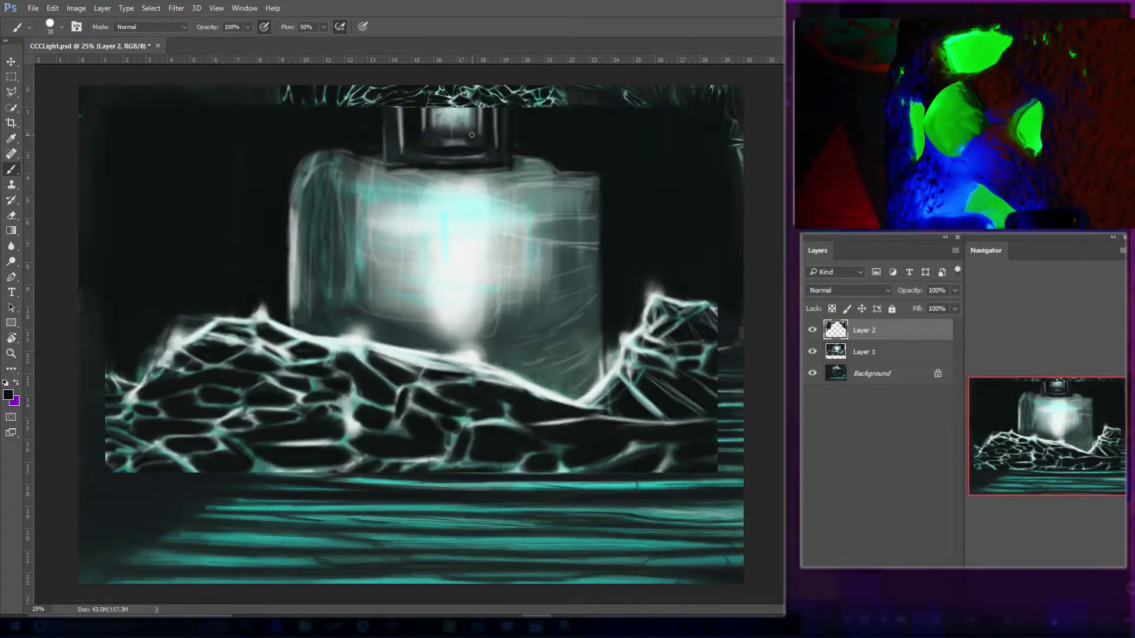
pyautogui.moveTo(481, 168); pyautogui.dragTo(399, 173)
pyautogui.press('[')
pyautogui.press('[')
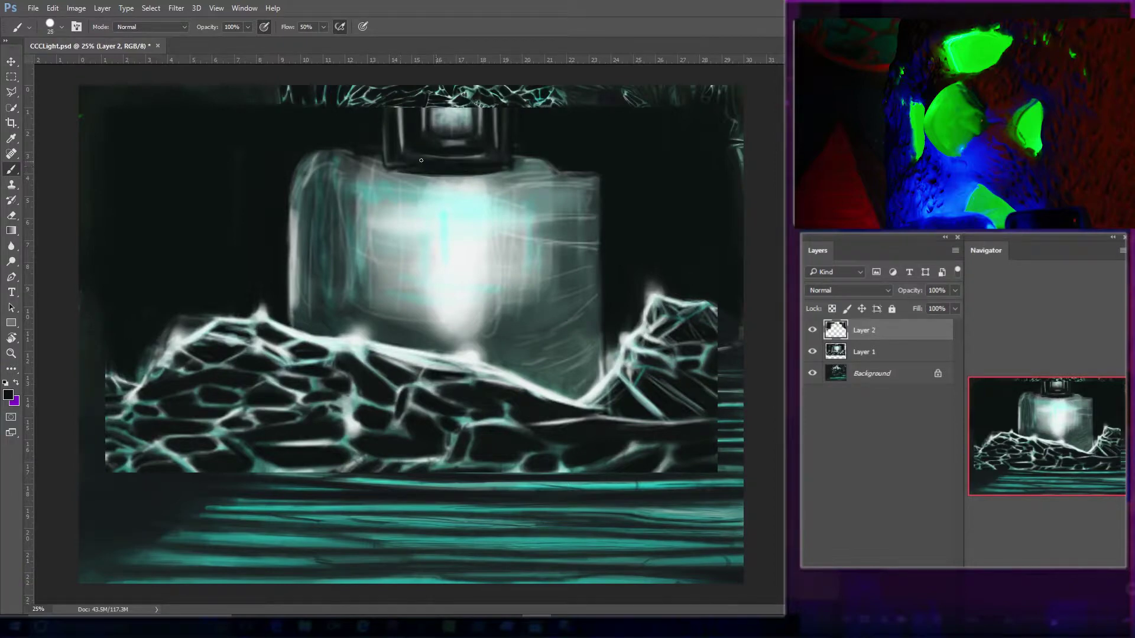
pyautogui.moveTo(601, 176); pyautogui.dragTo(601, 371)
pyautogui.moveTo(288, 193); pyautogui.dragTo(287, 243)
# Enlarge the brush and paint black over the area beside the rock pile's left end.
pyautogui.press(']')
pyautogui.press(']')
pyautogui.press(']')
pyautogui.press(']')
pyautogui.press(']')
pyautogui.press(']')
pyautogui.moveTo(143, 353); pyautogui.dragTo(89, 366)
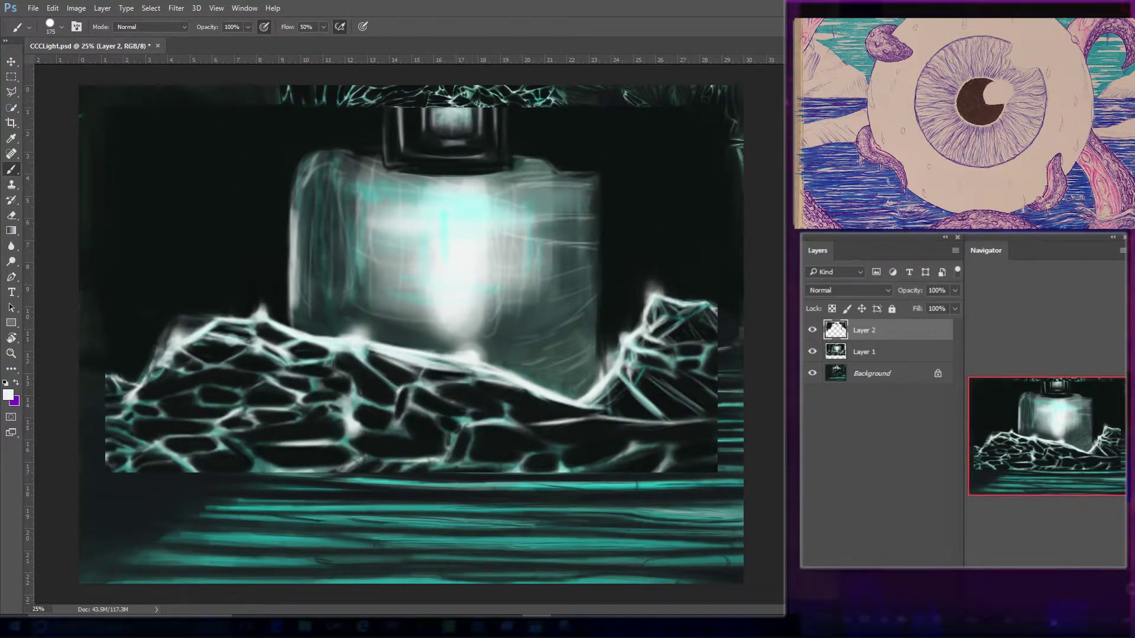
# Add a new layer and paint white highlight strokes along the rock pile's left and right ridges with a smaller brush.
pyautogui.hotkey('ctrl', 'shift', 'n')
pyautogui.press('[')
pyautogui.press('[')
pyautogui.press('[')
pyautogui.press('[')
pyautogui.press('[')
pyautogui.press('[')
pyautogui.press('[')
pyautogui.press('[')
pyautogui.press('[')
pyautogui.press('[')
pyautogui.press('[')
pyautogui.press('[')
pyautogui.press('[')
pyautogui.press('[')
pyautogui.press('[')
pyautogui.press('[')
pyautogui.press('[')
pyautogui.press('[')
pyautogui.moveTo(175, 318); pyautogui.dragTo(217, 318)
pyautogui.moveTo(614, 362)
pyautogui.mouseDown()
pyautogui.moveTo(620, 335)
pyautogui.moveTo(667, 301)
pyautogui.mouseUp()
# On Layer 2, paint black over the leftover cave background along the canvas's left, upper and right borders.
pyautogui.press(']')
pyautogui.press(']')
pyautogui.press(']')
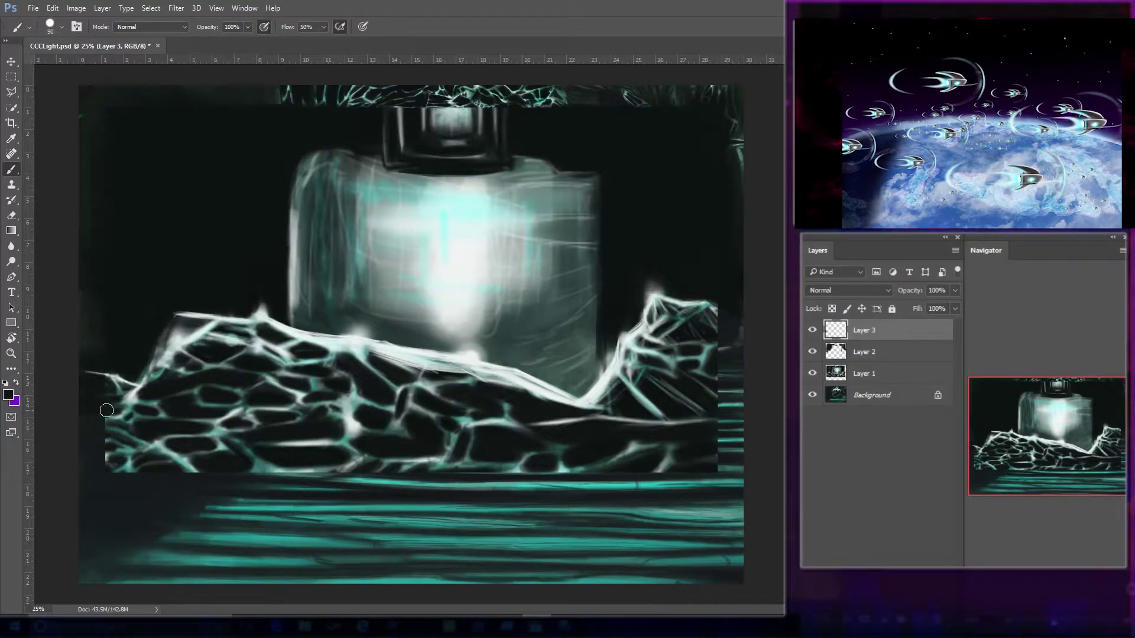
pyautogui.press('[')
pyautogui.press('[')
pyautogui.press('[')
pyautogui.press('[')
pyautogui.press('[')
pyautogui.press('[')
pyautogui.hotkey('alt', '[')
pyautogui.moveTo(83, 112); pyautogui.dragTo(86, 210)
pyautogui.press(']')
pyautogui.press(']')
pyautogui.press(']')
pyautogui.press(']')
pyautogui.press(']')
pyautogui.press(']')
pyautogui.press(']')
pyautogui.moveTo(183, 95); pyautogui.dragTo(664, 98)
pyautogui.moveTo(733, 97); pyautogui.dragTo(736, 207)
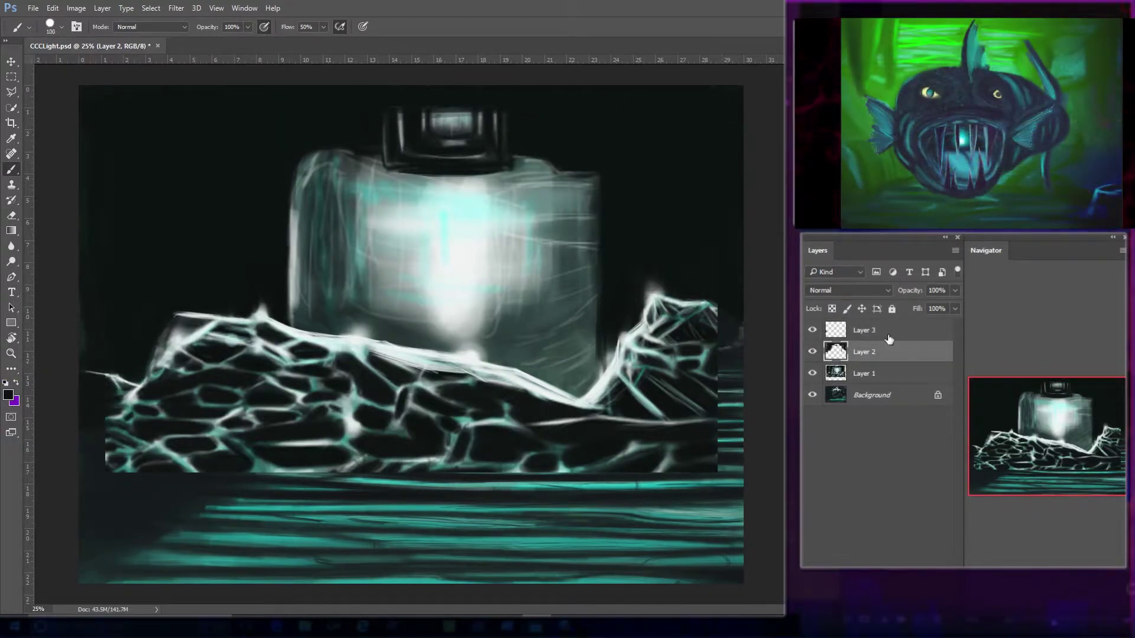
# On Layer 3, paint dark over the rock pile's cell pattern and the upper water area with a large brush.
pyautogui.click(889, 338)
pyautogui.press(']')
pyautogui.press(']')
pyautogui.moveTo(674, 330)
pyautogui.mouseDown()
pyautogui.moveTo(717, 321)
pyautogui.moveTo(704, 360)
pyautogui.moveTo(643, 385)
pyautogui.moveTo(494, 410)
pyautogui.moveTo(406, 385)
pyautogui.moveTo(626, 436)
pyautogui.moveTo(613, 460)
pyautogui.moveTo(509, 422)
pyautogui.moveTo(248, 408)
pyautogui.moveTo(100, 414)
pyautogui.moveTo(269, 415)
pyautogui.moveTo(215, 451)
pyautogui.moveTo(169, 451)
pyautogui.moveTo(284, 473)
pyautogui.mouseUp()
pyautogui.press(']')
pyautogui.press('[')
pyautogui.press('[')
pyautogui.press('[')
pyautogui.press(']')
pyautogui.moveTo(732, 357)
pyautogui.mouseDown()
pyautogui.moveTo(641, 480)
pyautogui.moveTo(327, 489)
pyautogui.moveTo(212, 508)
pyautogui.mouseUp()
pyautogui.press('[')
pyautogui.press('[')
pyautogui.press('[')
pyautogui.press('[')
pyautogui.hotkey('ctrl', '-')
pyautogui.hotkey('ctrl', '-')
pyautogui.hotkey('ctrl', '-')
pyautogui.moveTo(467, 398)
pyautogui.mouseDown()
pyautogui.moveTo(430, 395)
pyautogui.moveTo(496, 386)
pyautogui.mouseUp()
# Sample white from the ridge and paint thin horizontal light reflections across the water with a small brush.
pyautogui.keyDown('alt'); pyautogui.click(445, 332); pyautogui.keyUp('alt')
pyautogui.press('[')
pyautogui.press('[')
pyautogui.press('[')
pyautogui.press('[')
pyautogui.press('[')
pyautogui.press('[')
pyautogui.moveTo(416, 405); pyautogui.dragTo(495, 405)
pyautogui.moveTo(399, 392); pyautogui.dragTo(429, 392)
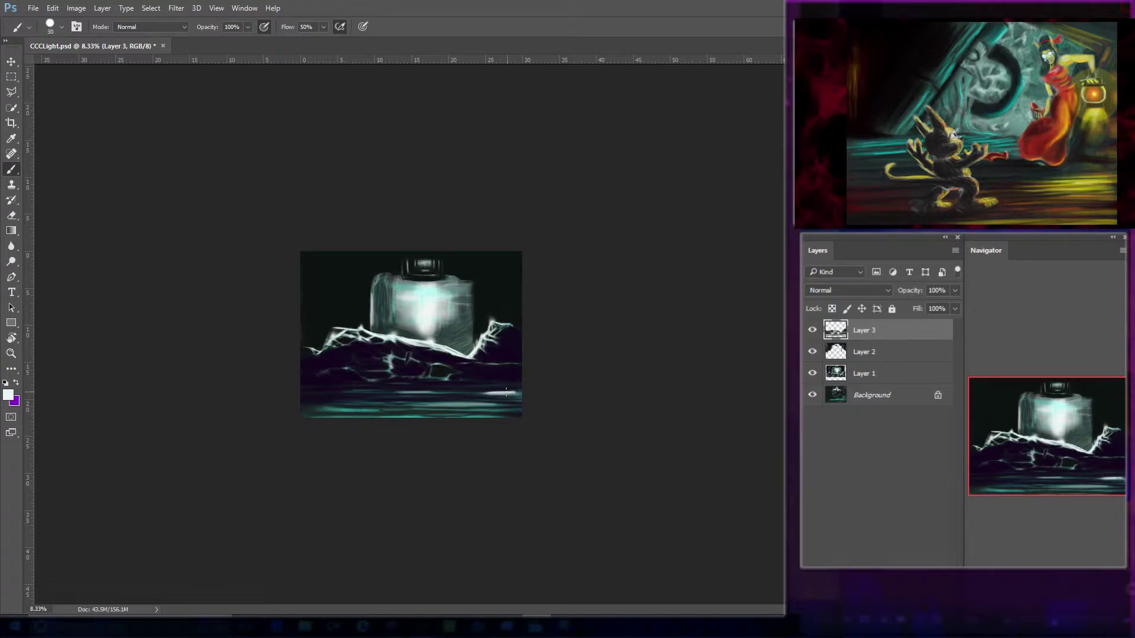
pyautogui.moveTo(332, 406); pyautogui.dragTo(371, 411)
pyautogui.moveTo(376, 417); pyautogui.dragTo(409, 416)
pyautogui.moveTo(462, 417); pyautogui.dragTo(504, 417)
# Sample the dark rock colour and paint over the remaining bright rock cracks, then thin the water reflections.
pyautogui.keyDown('alt'); pyautogui.click(460, 355); pyautogui.keyUp('alt')
pyautogui.press(']')
pyautogui.press(']')
pyautogui.press(']')
pyautogui.press(']')
pyautogui.press(']')
pyautogui.press(']')
pyautogui.moveTo(452, 371); pyautogui.dragTo(428, 372)
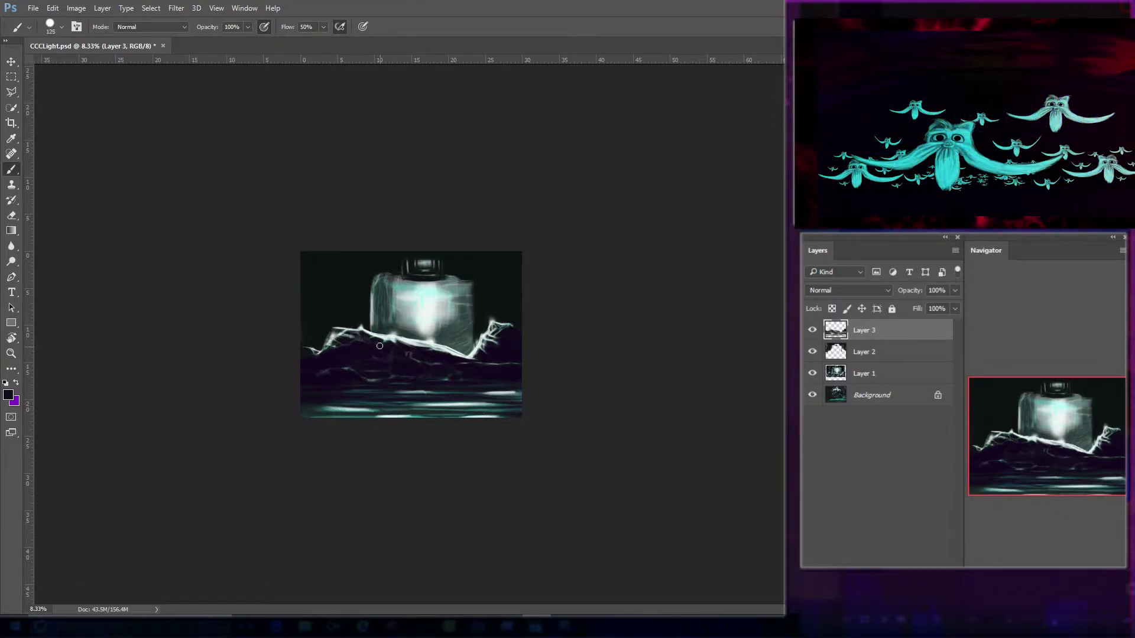
pyautogui.press(']')
pyautogui.press(']')
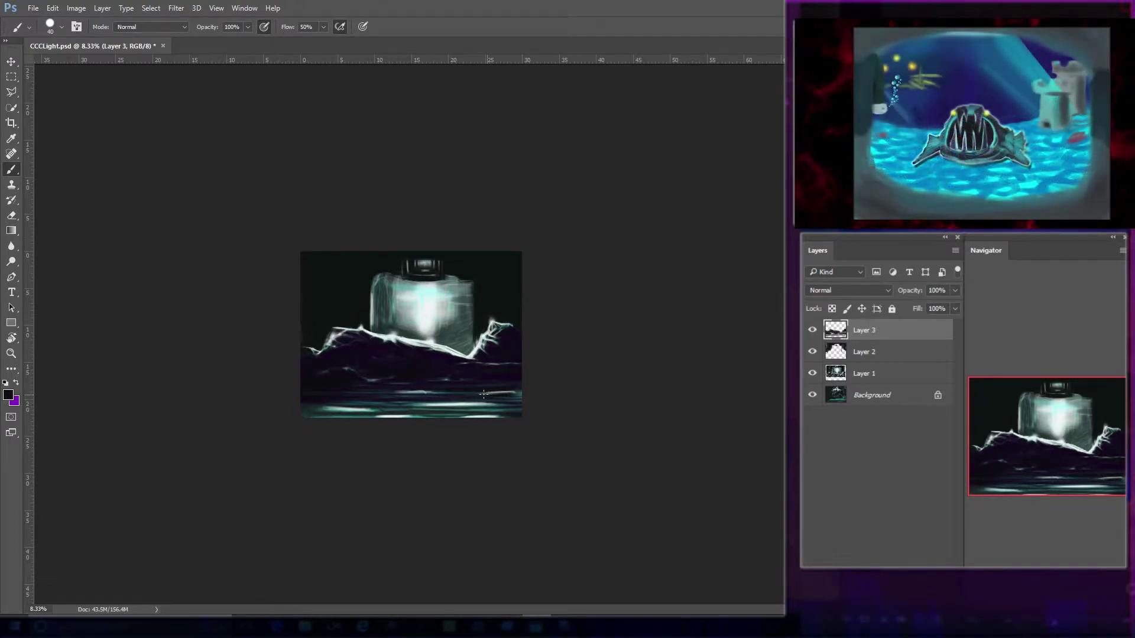
pyautogui.moveTo(472, 410); pyautogui.dragTo(428, 406)
# On Layer 2, black out the square fitting and round off the panel's edges into a moon-like glow with a larger brush.
pyautogui.click(864, 352)
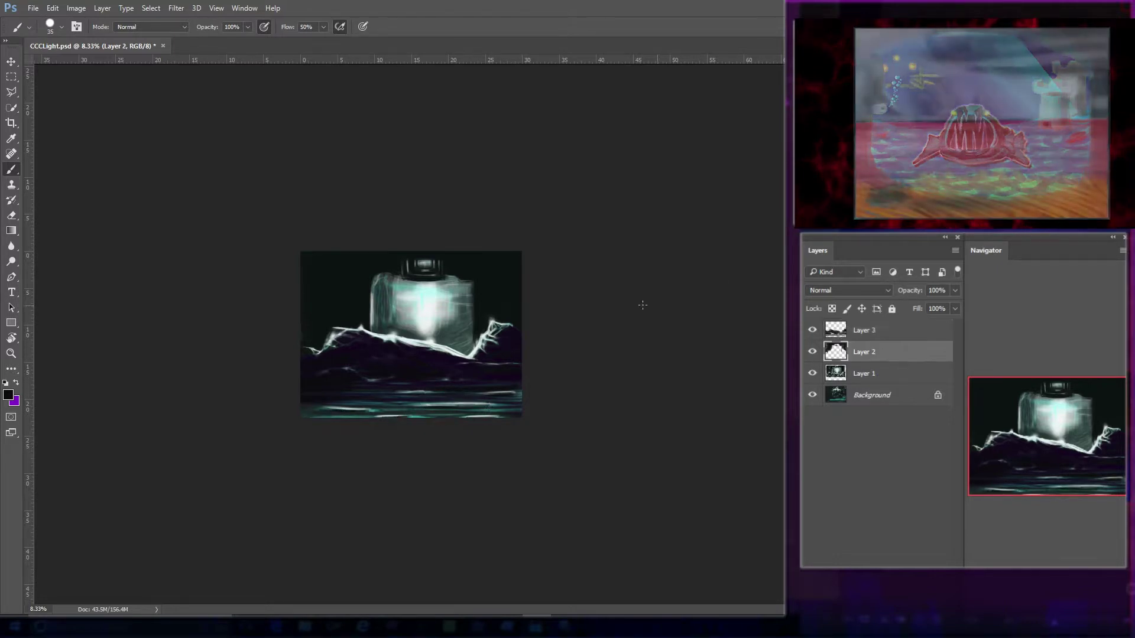
pyautogui.press(']')
pyautogui.press(']')
pyautogui.press(']')
pyautogui.press(']')
pyautogui.press(']')
pyautogui.press(']')
pyautogui.press(']')
pyautogui.press(']')
pyautogui.press(']')
pyautogui.press(']')
pyautogui.press(']')
pyautogui.press(']')
pyautogui.press(']')
pyautogui.moveTo(442, 265)
pyautogui.mouseDown()
pyautogui.moveTo(374, 266)
pyautogui.moveTo(371, 288)
pyautogui.mouseUp()
pyautogui.press(']')
pyautogui.press(']')
pyautogui.press(']')
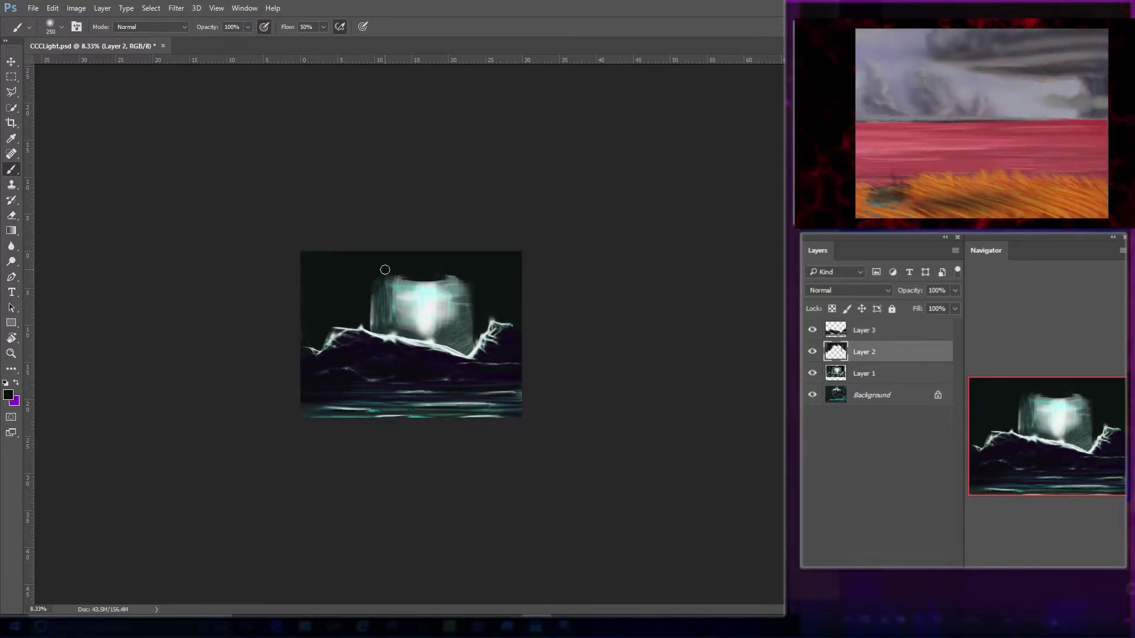
pyautogui.press(']')
pyautogui.moveTo(469, 344)
pyautogui.mouseDown()
pyautogui.moveTo(400, 266)
pyautogui.moveTo(445, 272)
pyautogui.mouseUp()
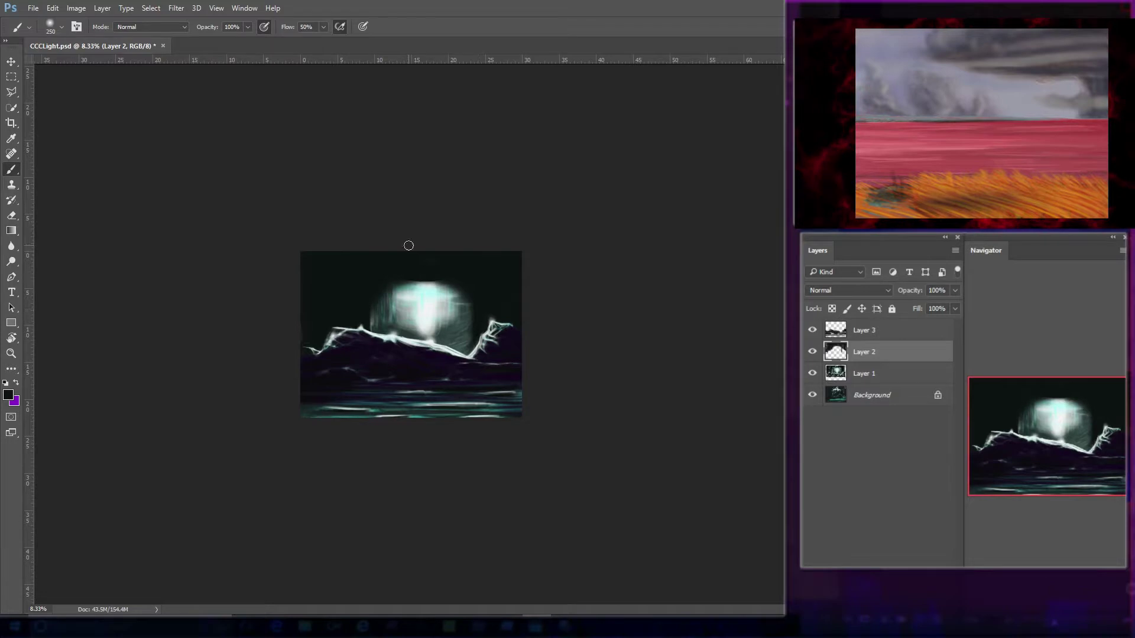
pyautogui.click(33, 7)
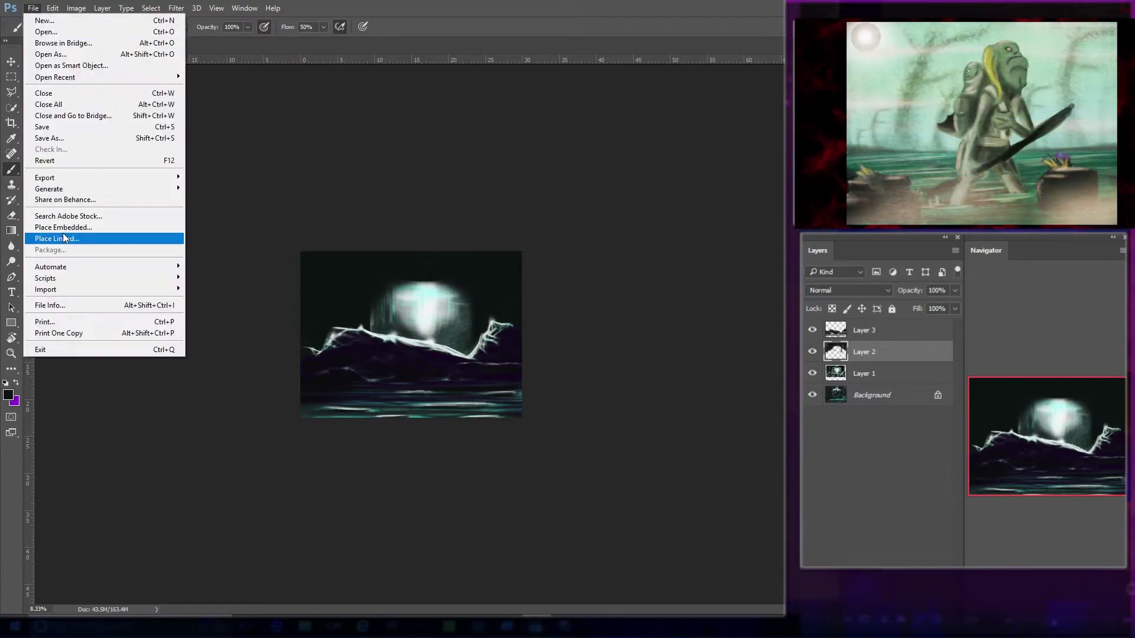
pyautogui.click(148, 239)
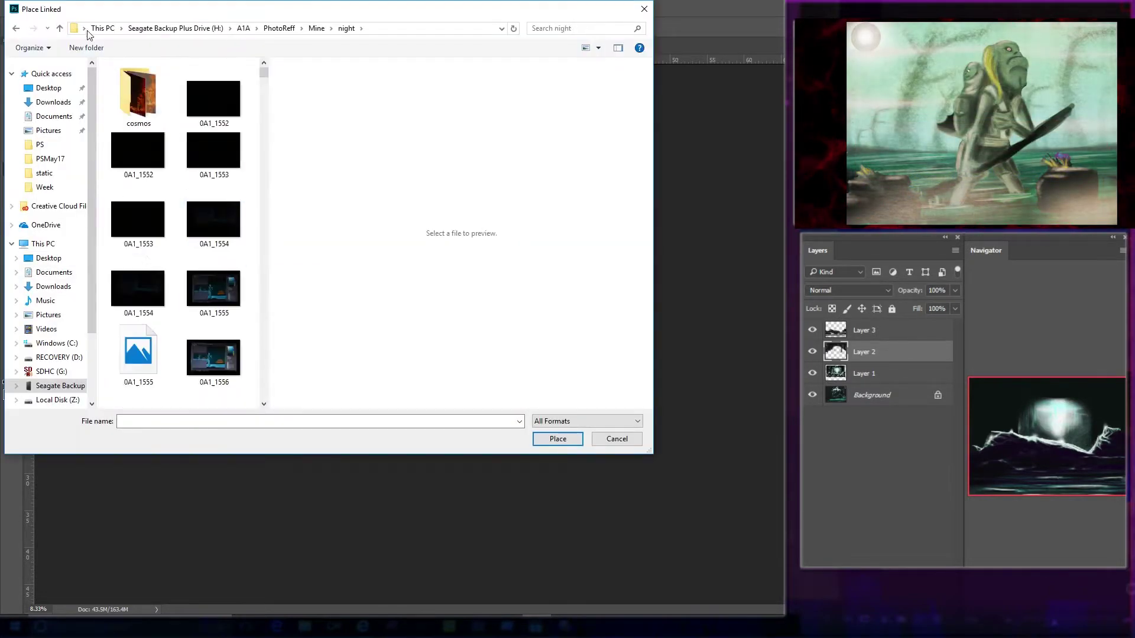
pyautogui.doubleClick(138, 95)
pyautogui.scroll(-3, 214, 221)
pyautogui.click(59, 29)
pyautogui.click(617, 438)
# Sample white from the glow and paint horizontal cloud streaks across the sky above the moon.
pyautogui.keyDown('alt'); pyautogui.click(424, 303); pyautogui.keyUp('alt')
pyautogui.moveTo(413, 288)
pyautogui.mouseDown()
pyautogui.moveTo(454, 275)
pyautogui.moveTo(345, 275)
pyautogui.moveTo(520, 273)
pyautogui.moveTo(305, 273)
pyautogui.moveTo(319, 273)
pyautogui.mouseUp()
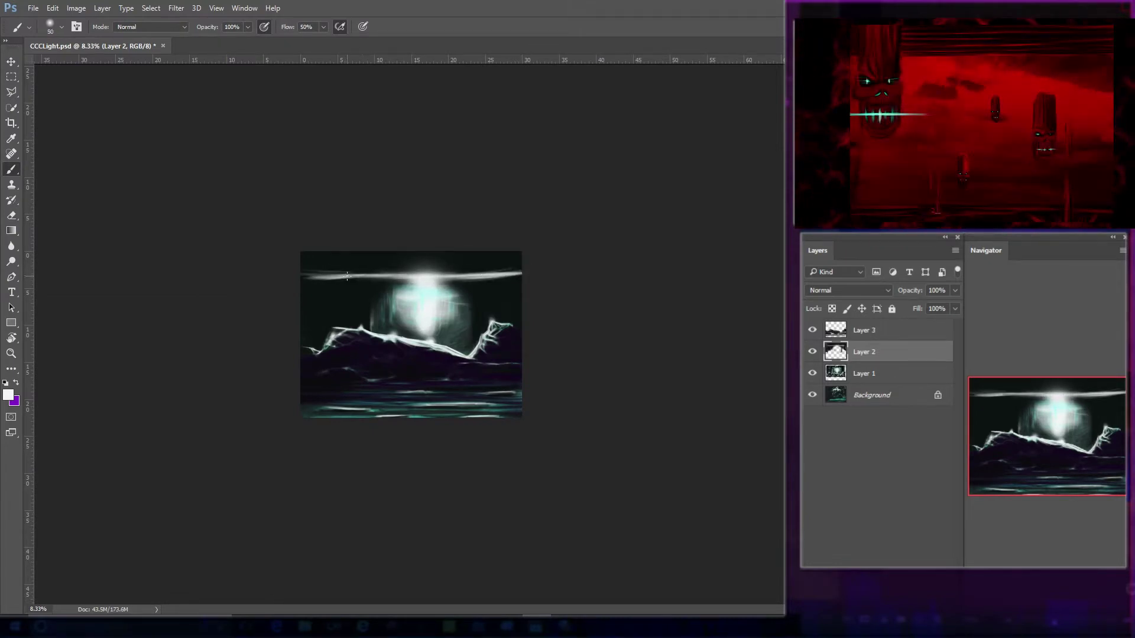
pyautogui.press(']')
pyautogui.moveTo(303, 275); pyautogui.dragTo(523, 276)
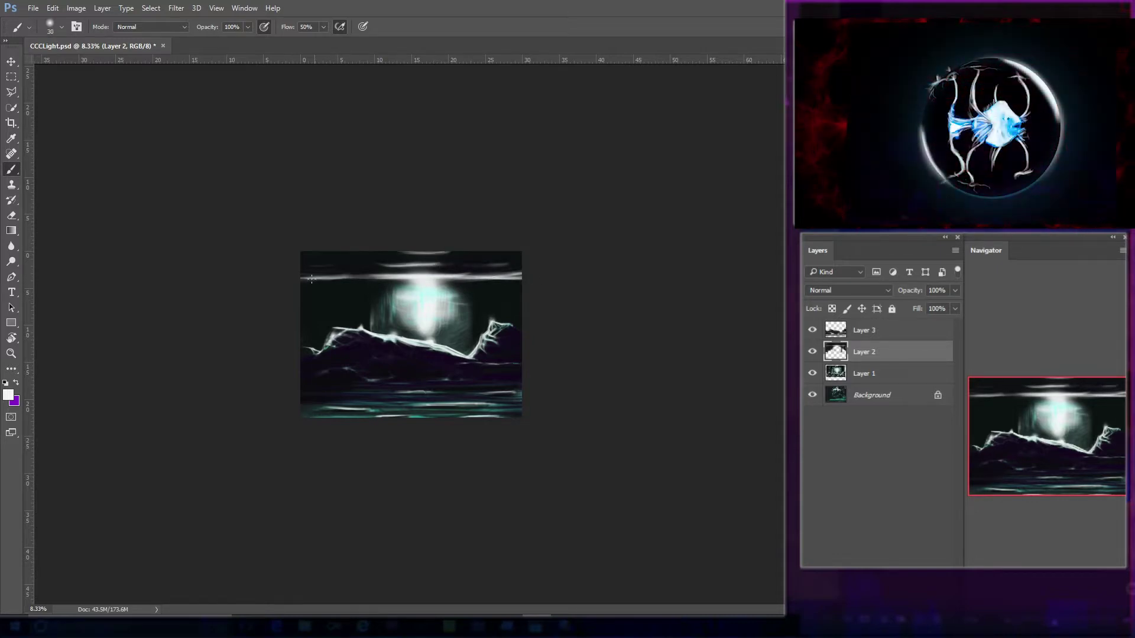
# Add a new layer above Layer 3 and paint fine white highlight lines on the dark hills with a small brush.
pyautogui.click(897, 336)
pyautogui.hotkey('ctrl', 'alt', 'shift', 'n')
pyautogui.press('[')
pyautogui.press('[')
pyautogui.press('[')
pyautogui.press('[')
pyautogui.press('[')
pyautogui.press('[')
pyautogui.press('[')
pyautogui.moveTo(333, 368); pyautogui.dragTo(353, 372)
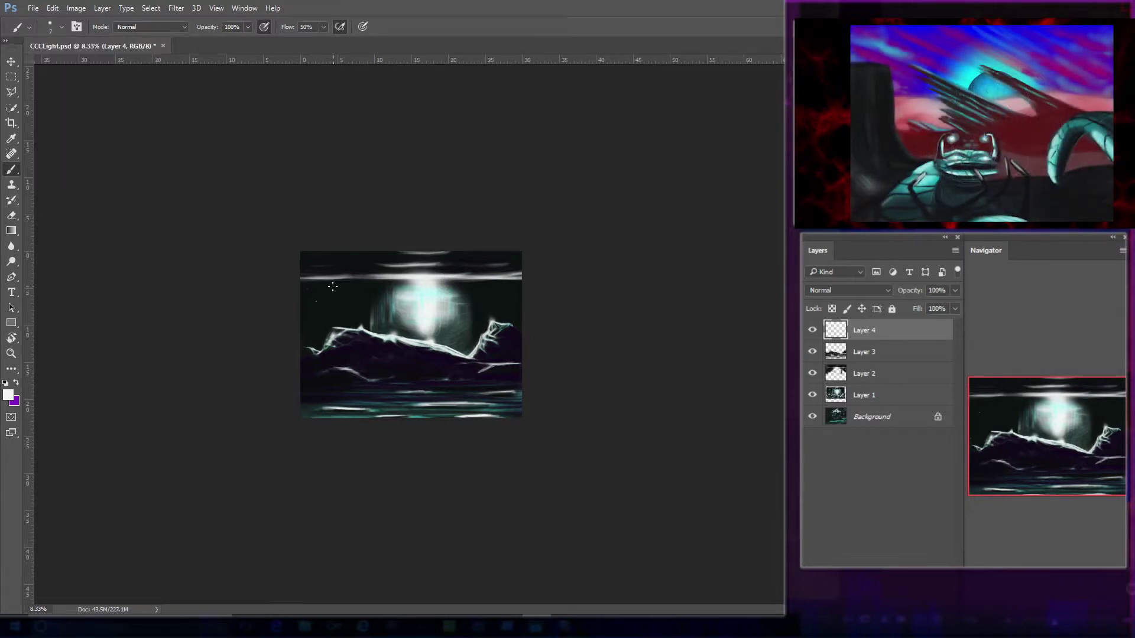
# Undo the last mark, adjust the brush settings and dab white stars in the sky on both sides of the moon.
pyautogui.hotkey('ctrl', 'z')
pyautogui.click(62, 27)
pyautogui.moveTo(155, 87); pyautogui.dragTo(53, 86)
pyautogui.click(329, 306)
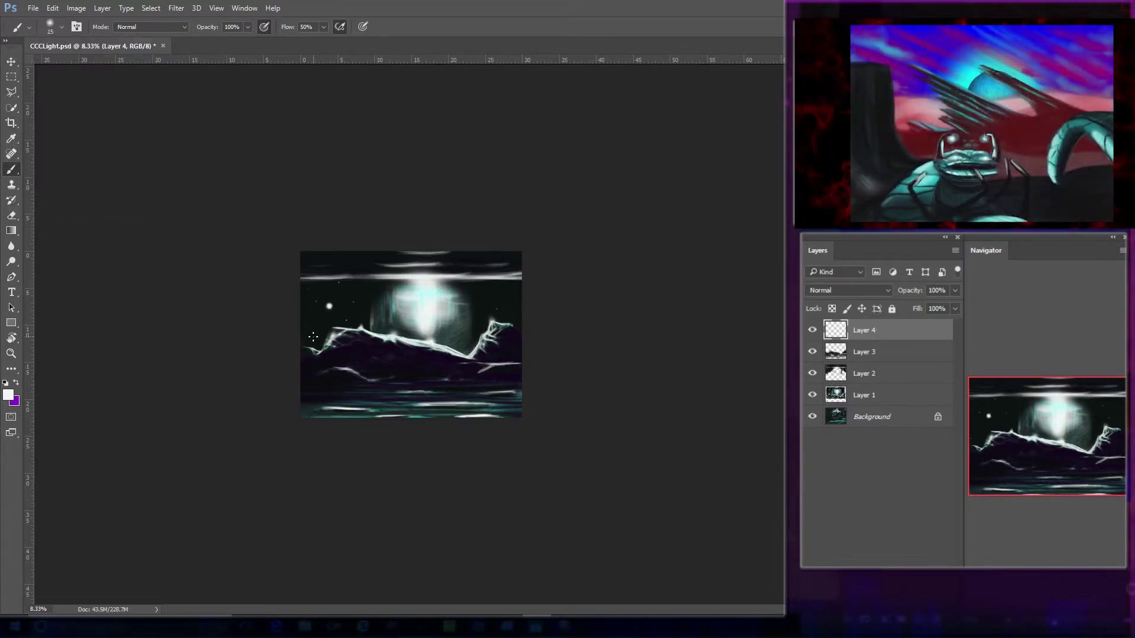
pyautogui.click(487, 300)
# Sample a dark tone and paint over the faint marks on the lower hills and along the far edge of the water.
pyautogui.keyDown('alt'); pyautogui.click(480, 408); pyautogui.keyUp('alt')
pyautogui.press(']')
pyautogui.press(']')
pyautogui.press(']')
pyautogui.press(']')
pyautogui.press(']')
pyautogui.press(']')
pyautogui.press(']')
pyautogui.press(']')
pyautogui.press(']')
pyautogui.press(']')
pyautogui.press(']')
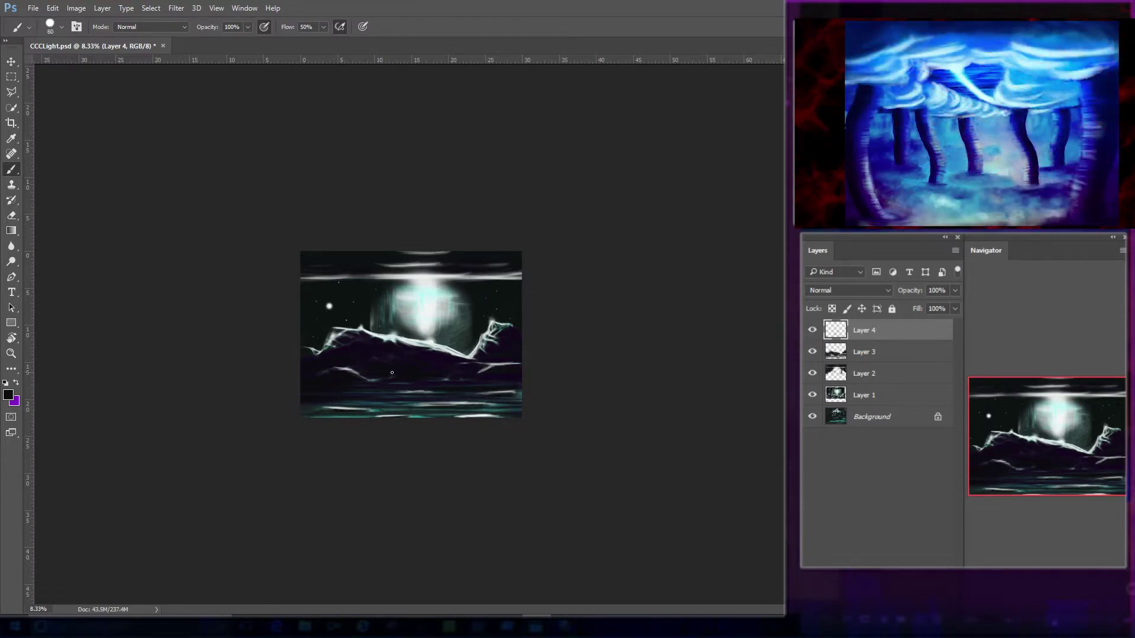
pyautogui.press('[')
pyautogui.moveTo(390, 392); pyautogui.dragTo(517, 387)
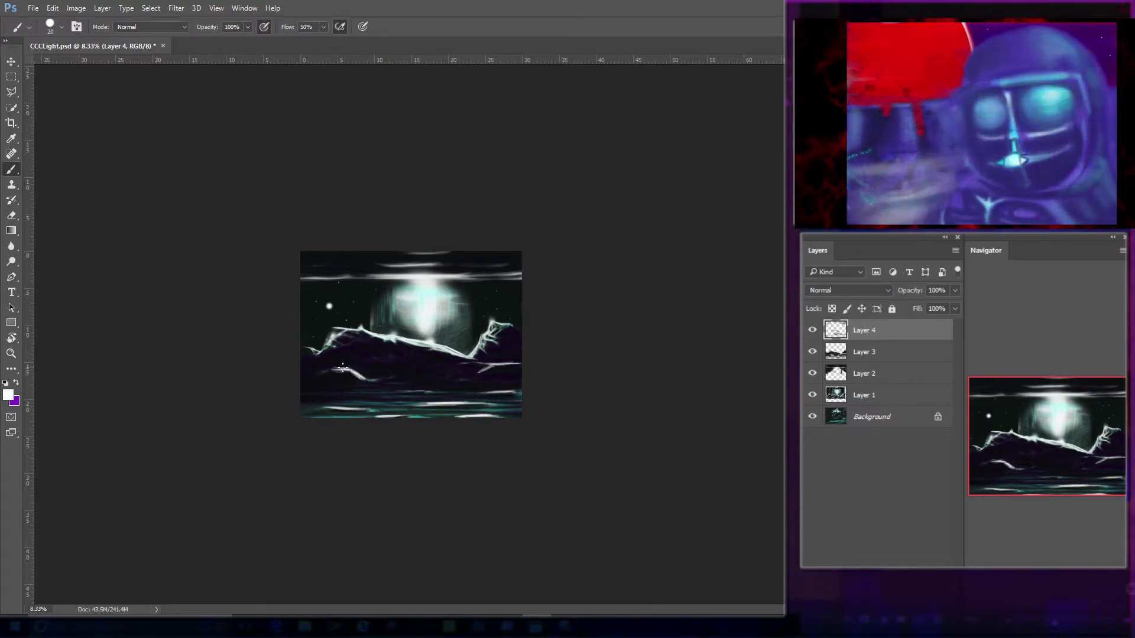
# Extend the white ridge line to the canvas's right edge and brighten the cloud streaks across the upper sky.
pyautogui.moveTo(509, 325); pyautogui.dragTo(522, 329)
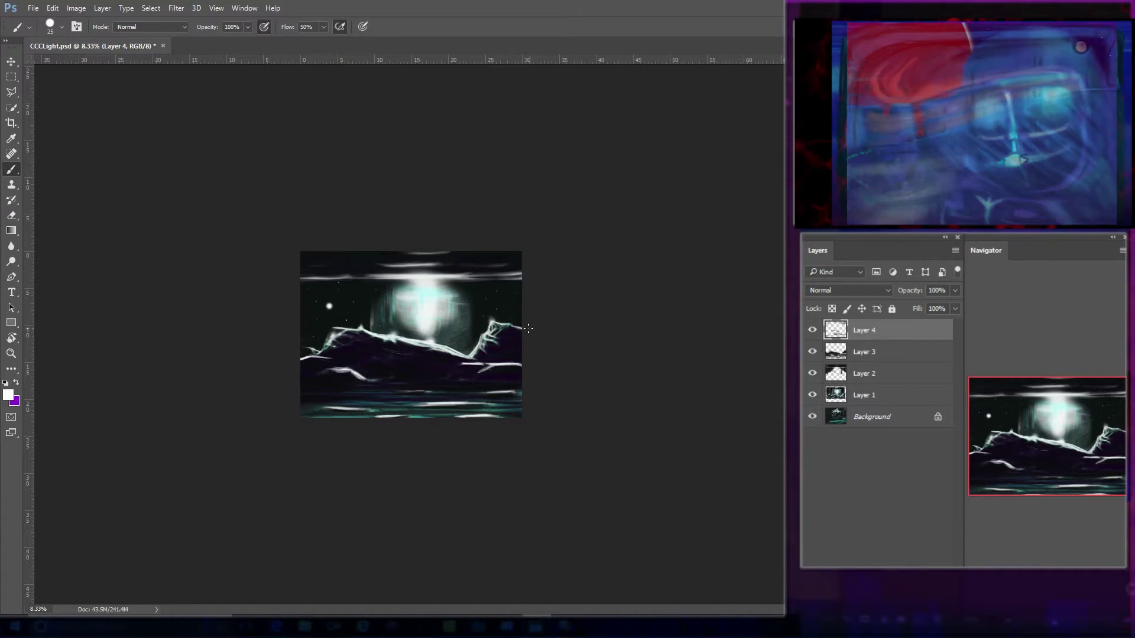
pyautogui.moveTo(383, 348); pyautogui.dragTo(410, 355)
pyautogui.press(']')
pyautogui.press(']')
pyautogui.moveTo(438, 277); pyautogui.dragTo(522, 273)
pyautogui.moveTo(359, 262); pyautogui.dragTo(440, 267)
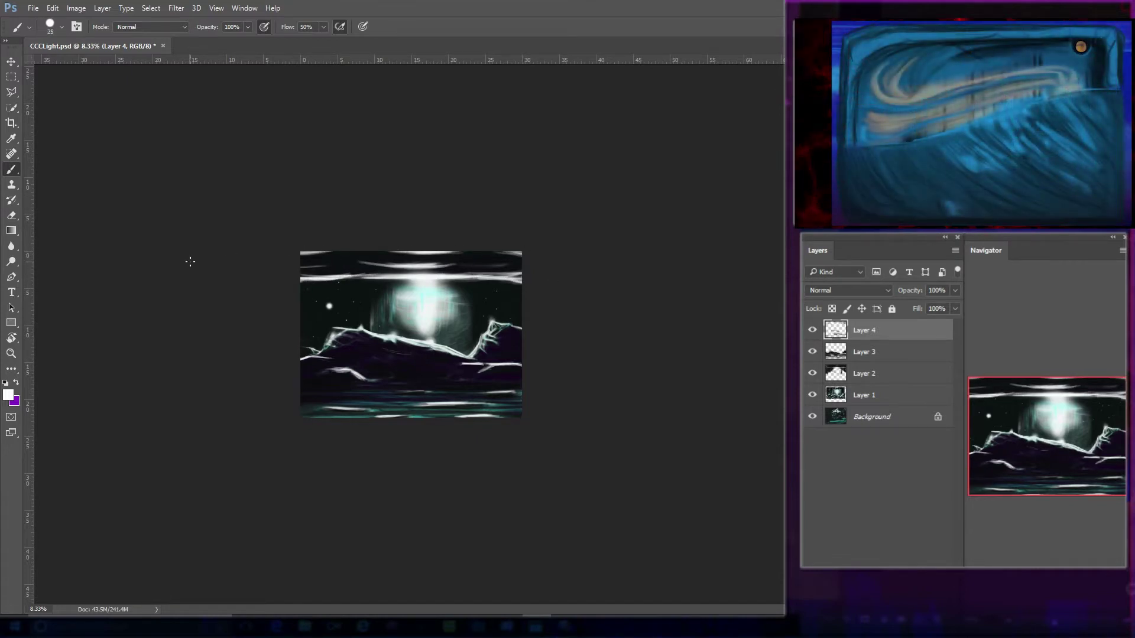
# Enlarge the brush and soften the bright cloud band above the moon with broad strokes in a sampled dark sky tone.
pyautogui.press(']')
pyautogui.press(']')
pyautogui.press(']')
pyautogui.press(']')
pyautogui.press(']')
pyautogui.press(']')
pyautogui.press(']')
pyautogui.press(']')
pyautogui.press(']')
pyautogui.press(']')
pyautogui.press(']')
pyautogui.press(']')
pyautogui.press(']')
pyautogui.moveTo(520, 281); pyautogui.dragTo(467, 280)
pyautogui.moveTo(310, 278)
pyautogui.mouseDown()
pyautogui.moveTo(381, 280)
pyautogui.moveTo(312, 280)
pyautogui.mouseUp()
pyautogui.keyDown('alt'); pyautogui.click(331, 289); pyautogui.keyUp('alt')
pyautogui.moveTo(364, 275)
pyautogui.mouseDown()
pyautogui.moveTo(301, 277)
pyautogui.moveTo(449, 275)
pyautogui.mouseUp()
pyautogui.moveTo(366, 266); pyautogui.dragTo(520, 279)
pyautogui.moveTo(520, 281)
pyautogui.mouseDown()
pyautogui.moveTo(451, 280)
pyautogui.moveTo(510, 280)
pyautogui.mouseUp()
# Sample the white of the hill ridge and paint wispy white cloud streaks directly above the moon with a smaller brush.
pyautogui.keyDown('alt'); pyautogui.click(428, 341); pyautogui.keyUp('alt')
pyautogui.press('[')
pyautogui.press('[')
pyautogui.press('[')
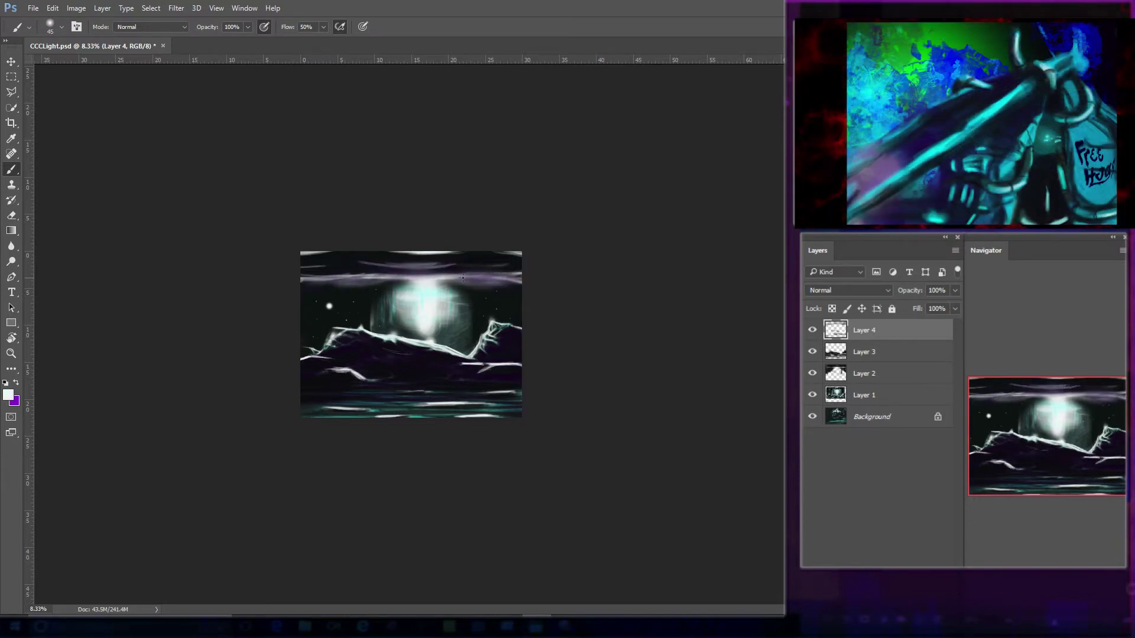
pyautogui.press('[')
pyautogui.press('[')
pyautogui.press('[')
pyautogui.moveTo(408, 268)
pyautogui.mouseDown()
pyautogui.moveTo(353, 271)
pyautogui.moveTo(374, 283)
pyautogui.mouseUp()
pyautogui.moveTo(371, 272)
pyautogui.mouseDown()
pyautogui.moveTo(488, 279)
pyautogui.moveTo(447, 288)
pyautogui.mouseUp()
pyautogui.moveTo(347, 280); pyautogui.dragTo(397, 286)
pyautogui.moveTo(351, 275)
pyautogui.mouseDown()
pyautogui.moveTo(481, 275)
pyautogui.moveTo(451, 276)
pyautogui.mouseUp()
# Refine the cloud's tip left of the moon and extend the white streaks to the canvas's right edge.
pyautogui.press('[')
pyautogui.moveTo(364, 284)
pyautogui.mouseDown()
pyautogui.moveTo(302, 284)
pyautogui.moveTo(357, 277)
pyautogui.mouseUp()
pyautogui.moveTo(364, 272)
pyautogui.mouseDown()
pyautogui.moveTo(302, 268)
pyautogui.moveTo(359, 267)
pyautogui.mouseUp()
pyautogui.moveTo(470, 275)
pyautogui.mouseDown()
pyautogui.moveTo(521, 268)
pyautogui.moveTo(539, 288)
pyautogui.mouseUp()
pyautogui.press(']')
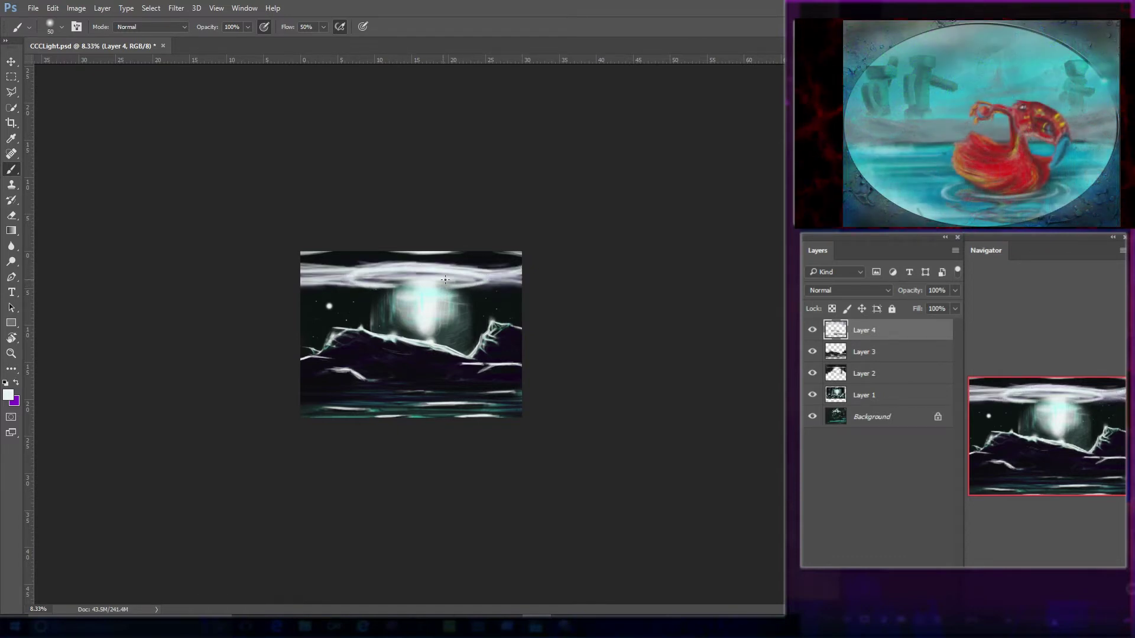
pyautogui.moveTo(433, 284); pyautogui.dragTo(520, 277)
pyautogui.moveTo(403, 261)
pyautogui.mouseDown()
pyautogui.moveTo(308, 268)
pyautogui.moveTo(510, 271)
pyautogui.mouseUp()
# Sample the dark sky tone and shade the cloud band across the full canvas width, enlarging the brush for the broad strokes.
pyautogui.keyDown('alt'); pyautogui.click(461, 258); pyautogui.keyUp('alt')
pyautogui.moveTo(518, 273); pyautogui.dragTo(302, 279)
pyautogui.press(']')
pyautogui.moveTo(520, 275); pyautogui.dragTo(302, 280)
pyautogui.press(']')
pyautogui.press(']')
pyautogui.press(']')
pyautogui.moveTo(472, 273); pyautogui.dragTo(372, 271)
pyautogui.moveTo(477, 279)
pyautogui.mouseDown()
pyautogui.moveTo(251, 271)
pyautogui.moveTo(523, 285)
pyautogui.mouseUp()
# Reduce the brush size and darken the sky along the moon glow's left edge above the ridge.
pyautogui.press('[')
pyautogui.press('[')
pyautogui.press('[')
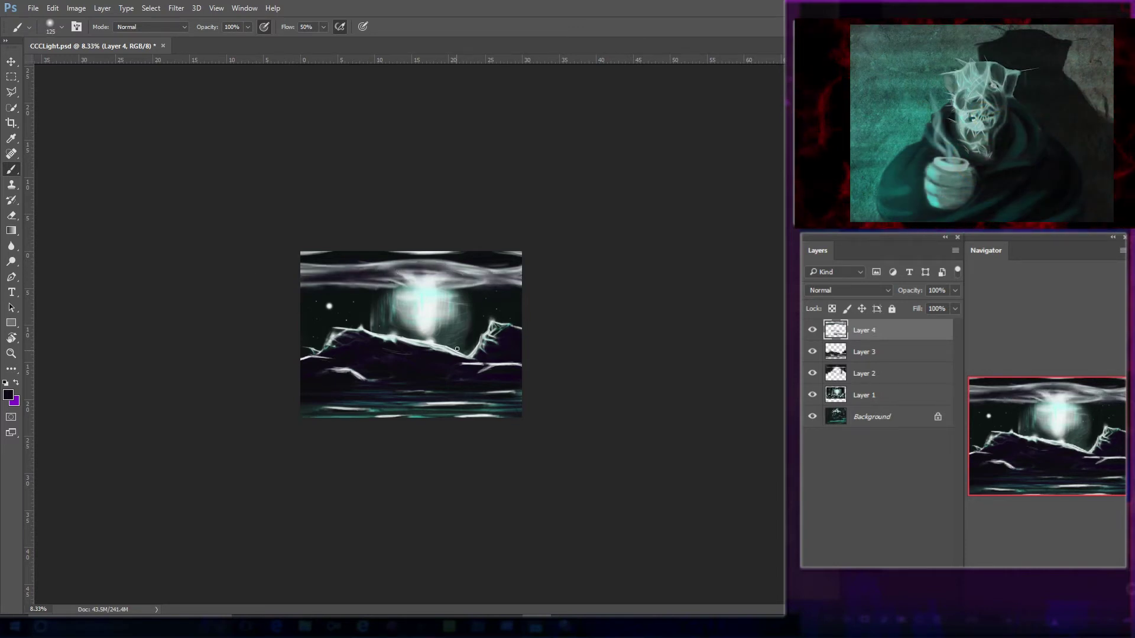
pyautogui.moveTo(374, 326); pyautogui.dragTo(377, 301)
# Sample the pale moon glow and brighten the cloud's underside and the moon's centre with a smaller brush.
pyautogui.keyDown('alt'); pyautogui.click(434, 285); pyautogui.keyUp('alt')
pyautogui.press('[')
pyautogui.press('[')
pyautogui.press('[')
pyautogui.moveTo(472, 280); pyautogui.dragTo(443, 282)
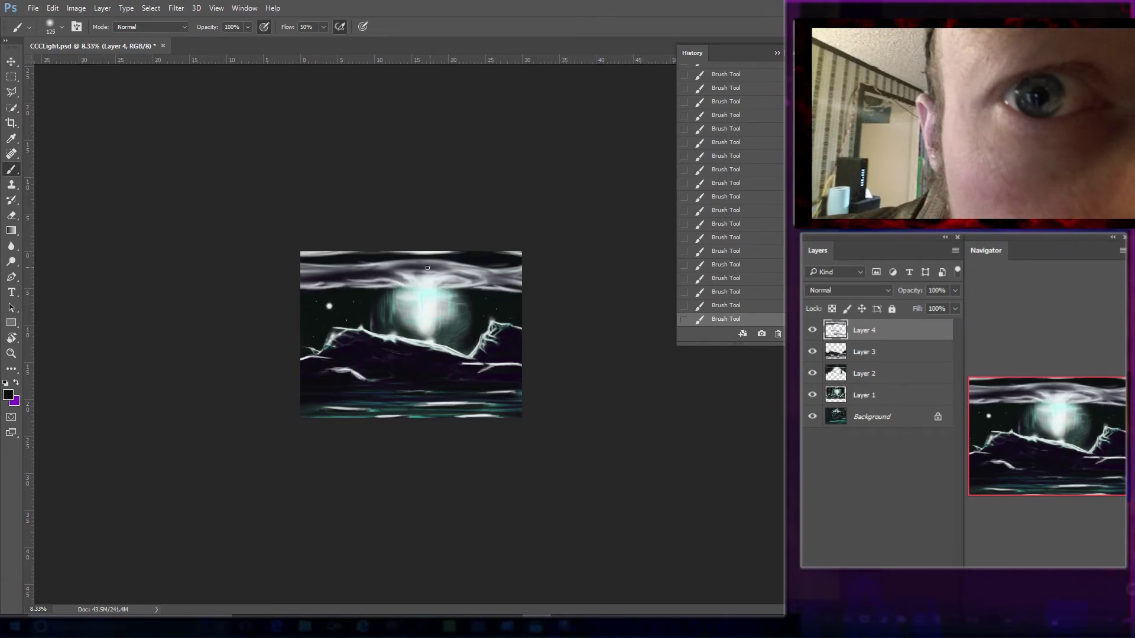
pyautogui.moveTo(420, 308); pyautogui.dragTo(422, 333)
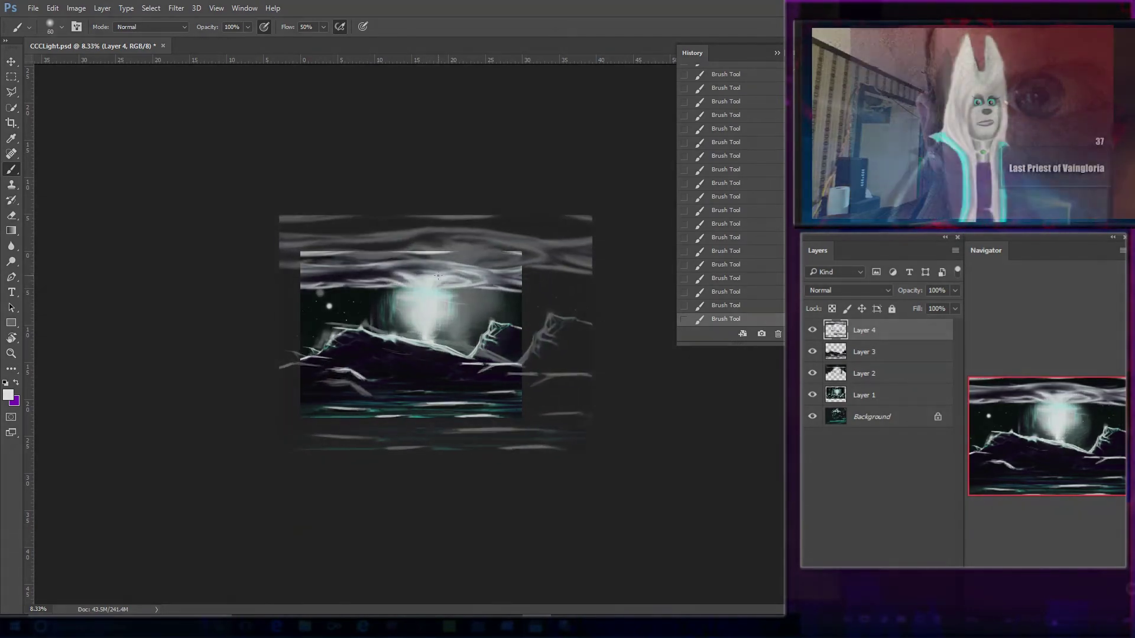